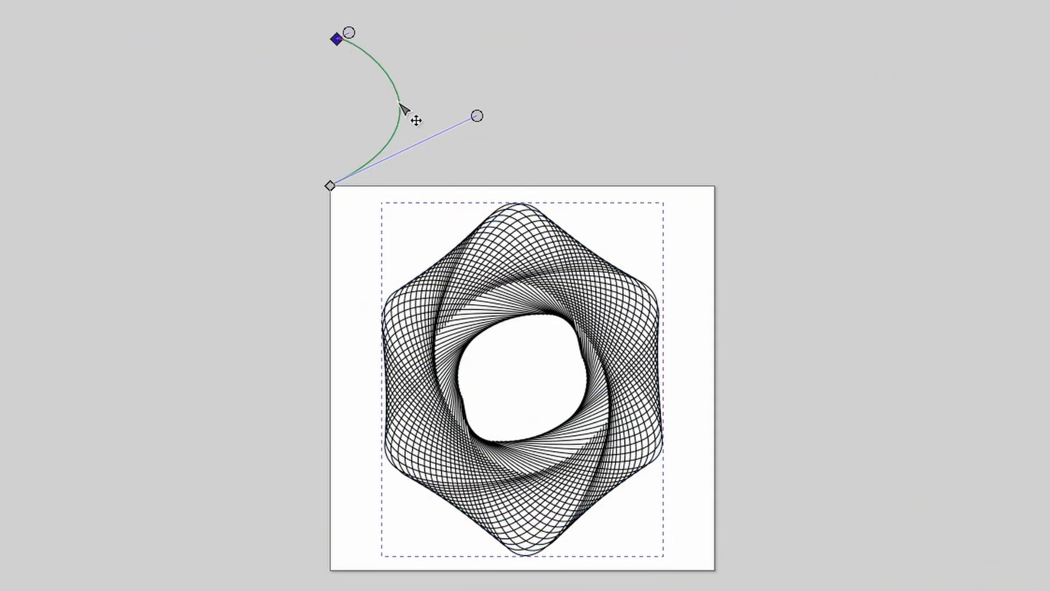
# Step: Drag the guide curve, add a node on it, and pull its handle to twist the spirograph mesh
pyautogui.moveTo(410, 108); pyautogui.dragTo(485, 84)
pyautogui.doubleClick(482, 72)
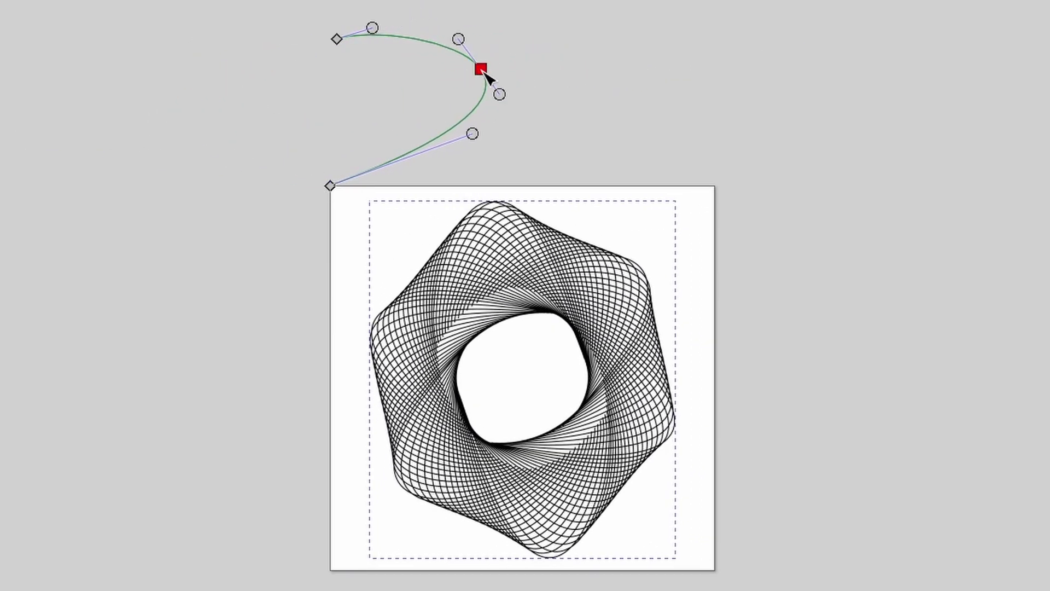
pyautogui.moveTo(517, 93); pyautogui.dragTo(582, 38)
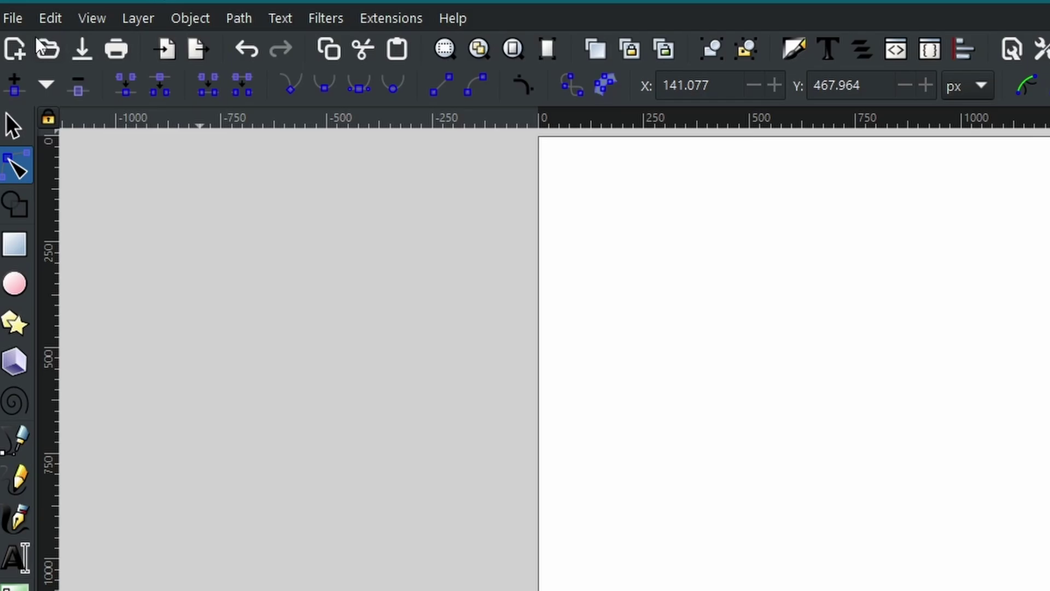
# Step: In Document Properties, set the page background colour to black by lowering V to 0
pyautogui.click(12, 18)
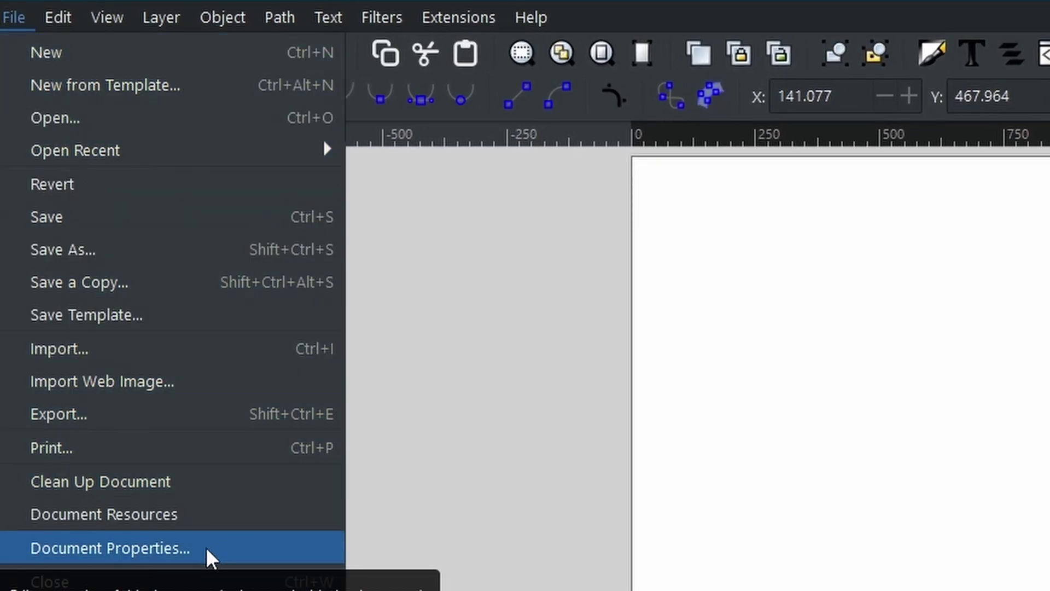
pyautogui.click(732, 410)
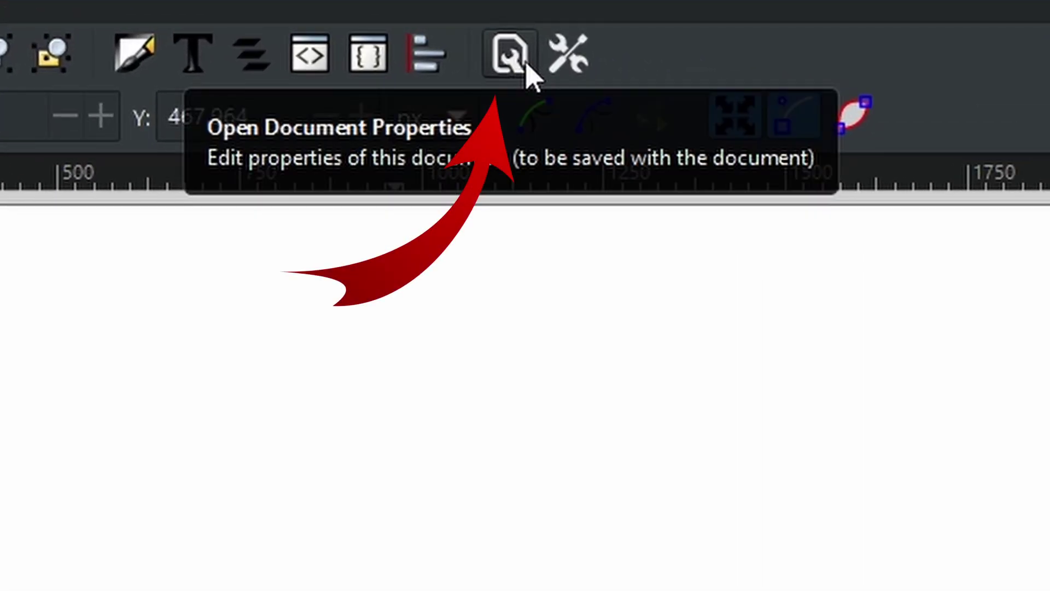
pyautogui.click(527, 65)
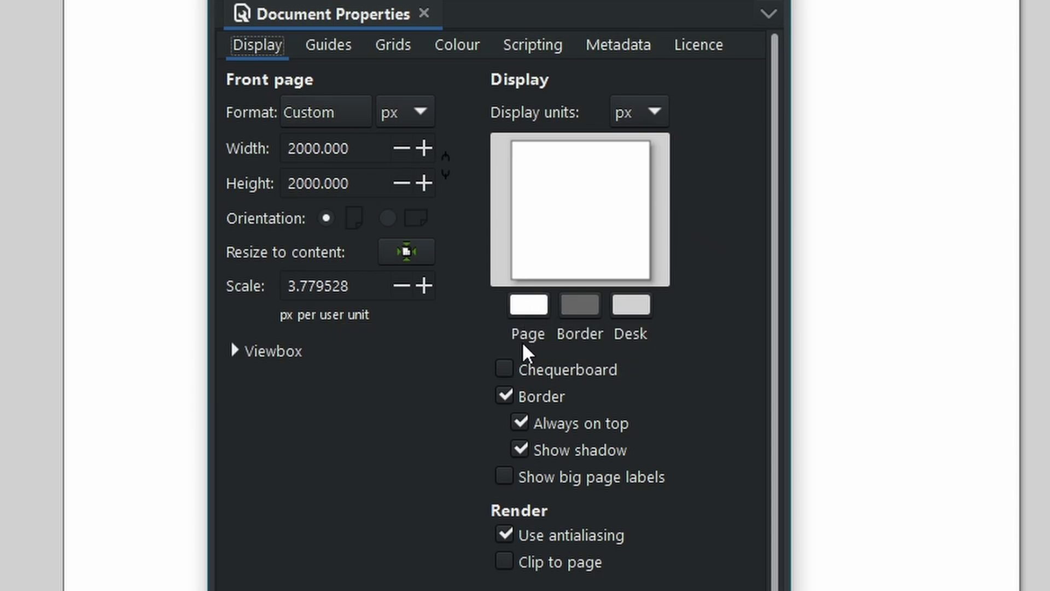
pyautogui.click(535, 303)
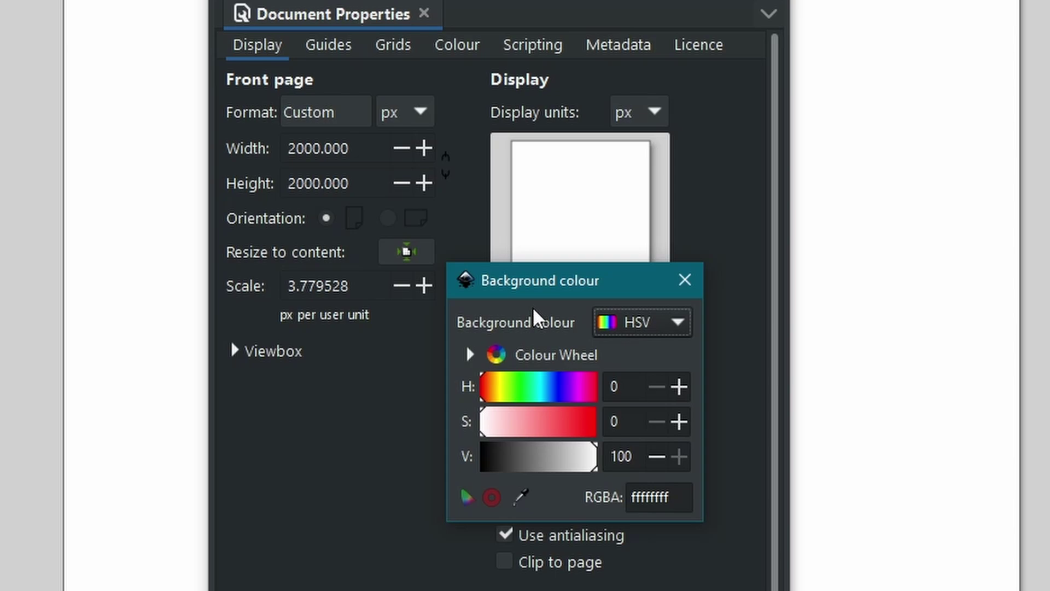
pyautogui.moveTo(562, 279); pyautogui.dragTo(490, 174)
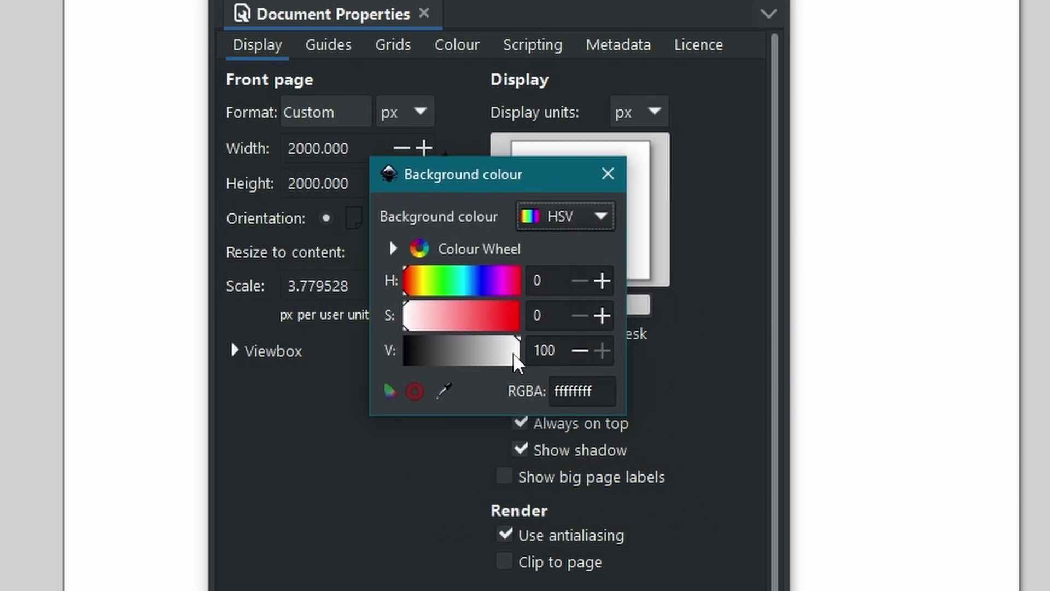
pyautogui.moveTo(517, 361); pyautogui.dragTo(400, 377)
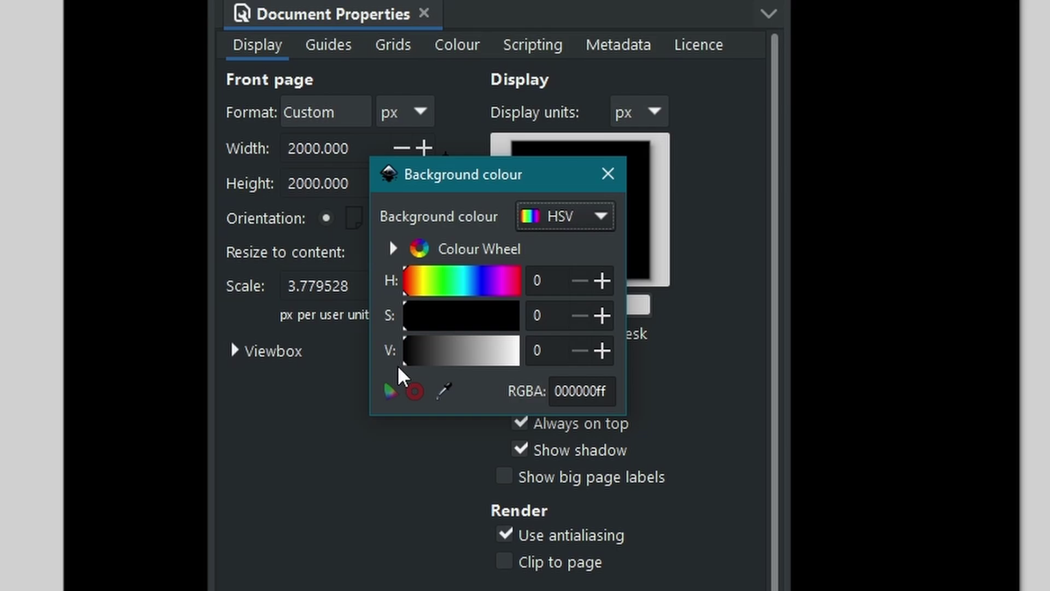
pyautogui.click(609, 175)
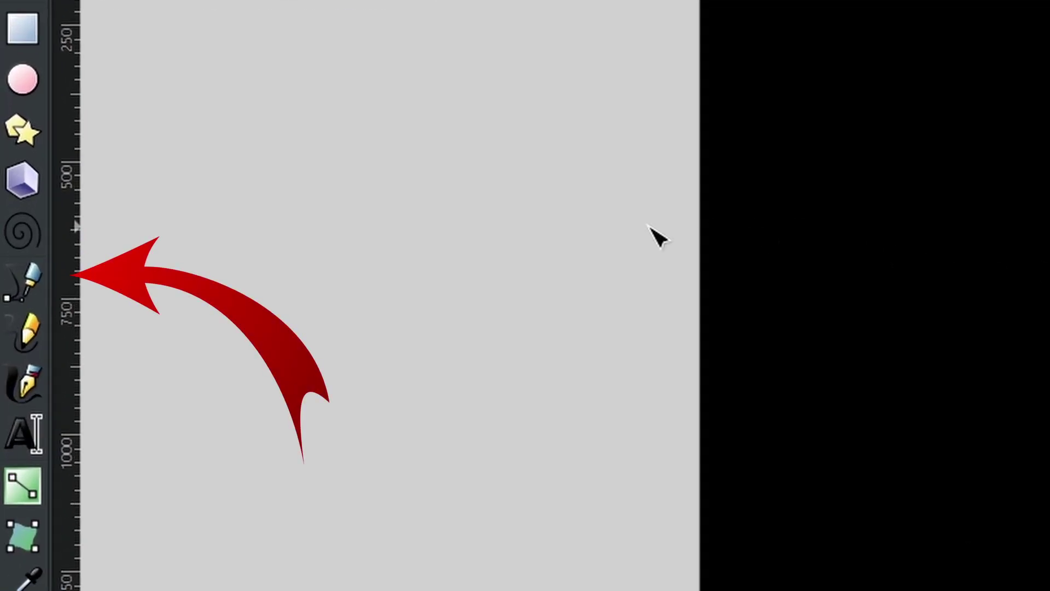
# Step: Draw a straight vertical line down the page's left side with the pen tool and stroke it white
pyautogui.click(24, 282)
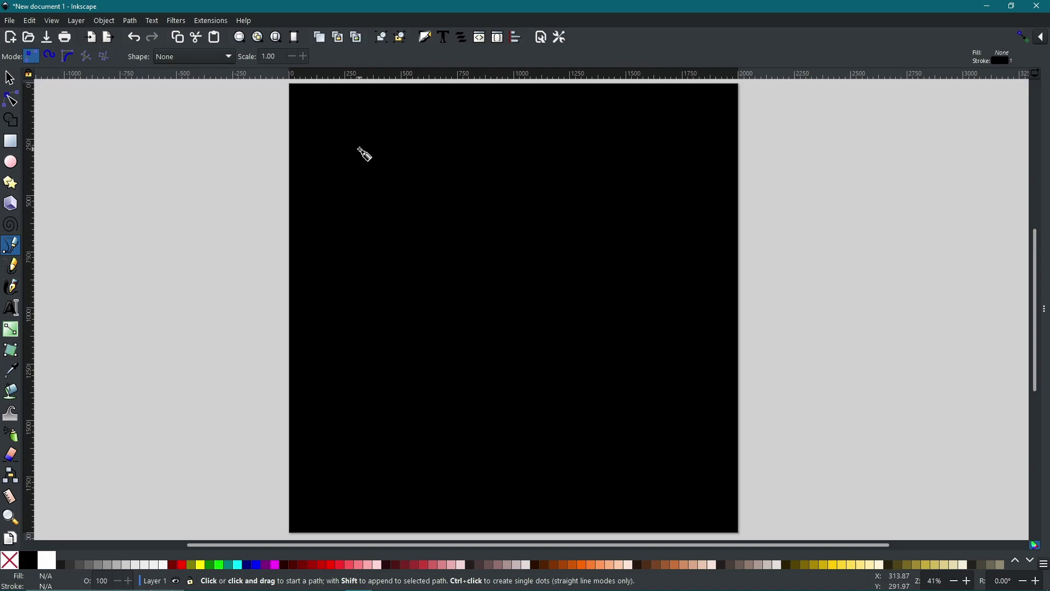
pyautogui.click(360, 150)
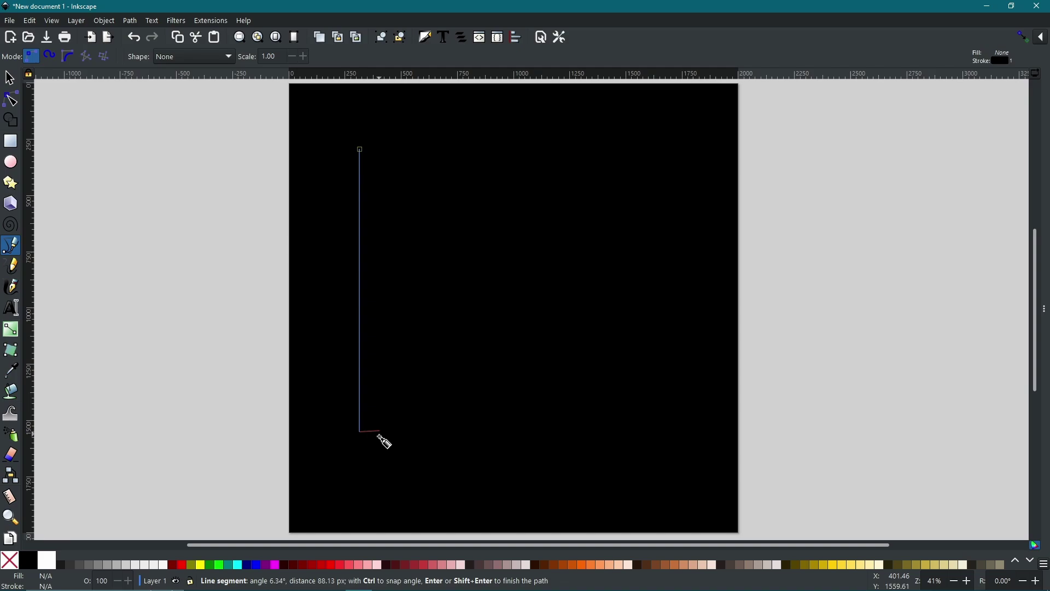
pyautogui.press('Return')
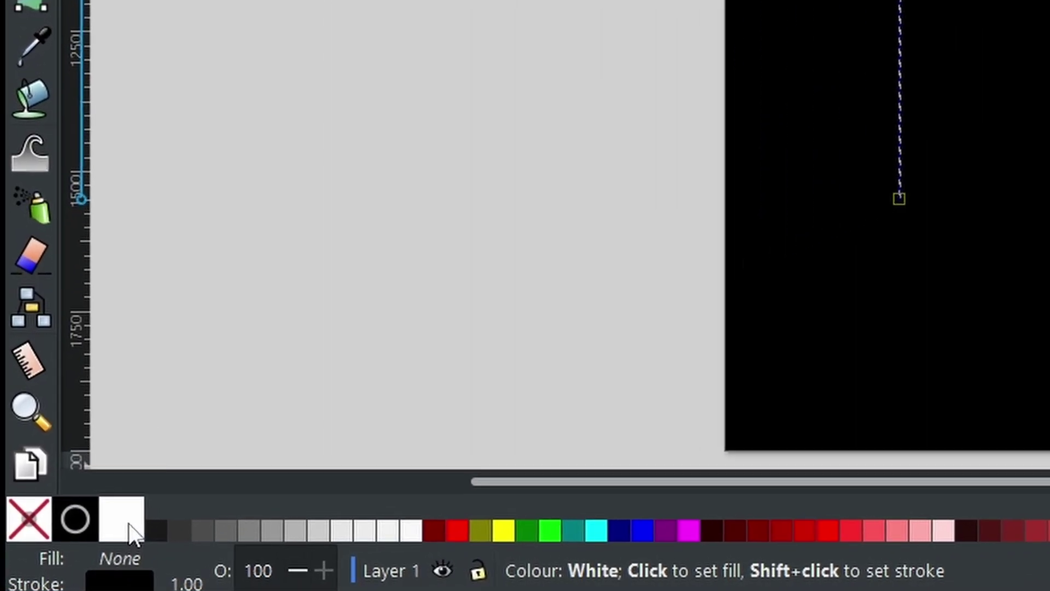
pyautogui.keyDown('shift'); pyautogui.click(132, 533); pyautogui.keyUp('shift')
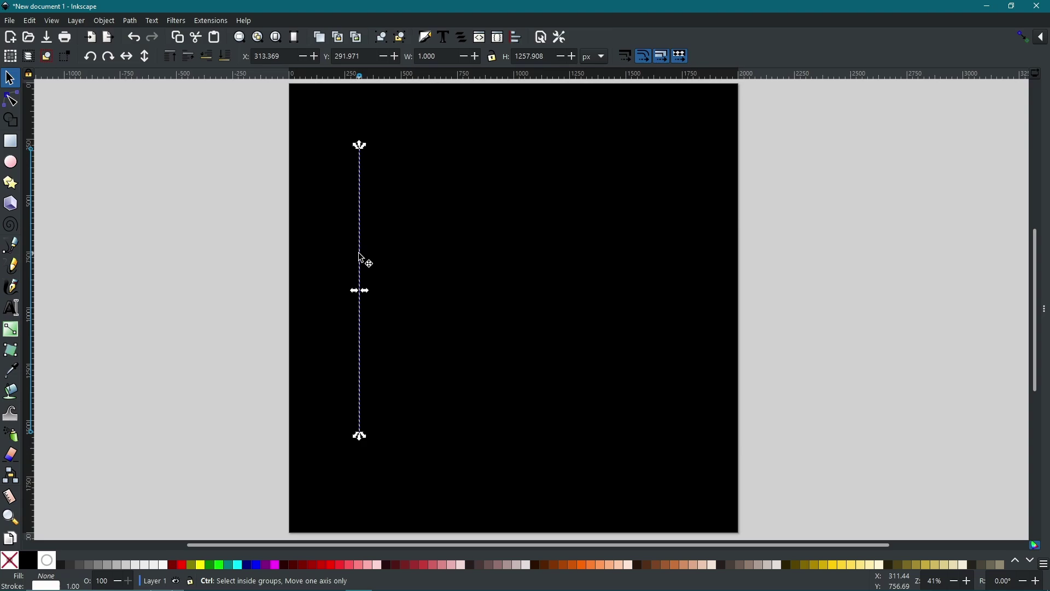
# Step: Move the duplicated line to the page's right side and combine both lines into one path
pyautogui.moveTo(362, 257); pyautogui.dragTo(665, 272)
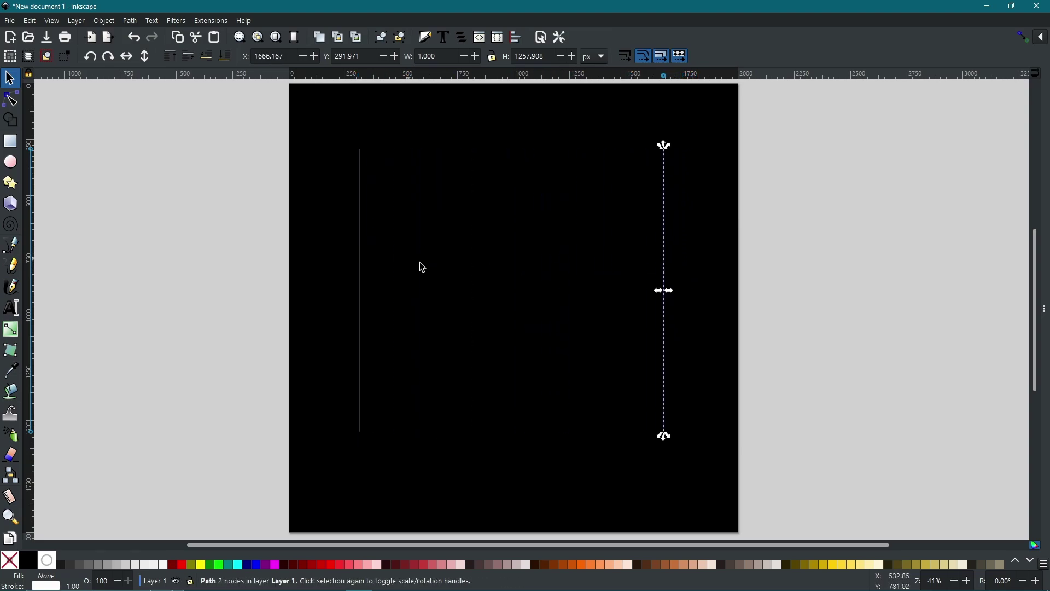
pyautogui.keyDown('shift'); pyautogui.click(360, 288); pyautogui.keyUp('shift')
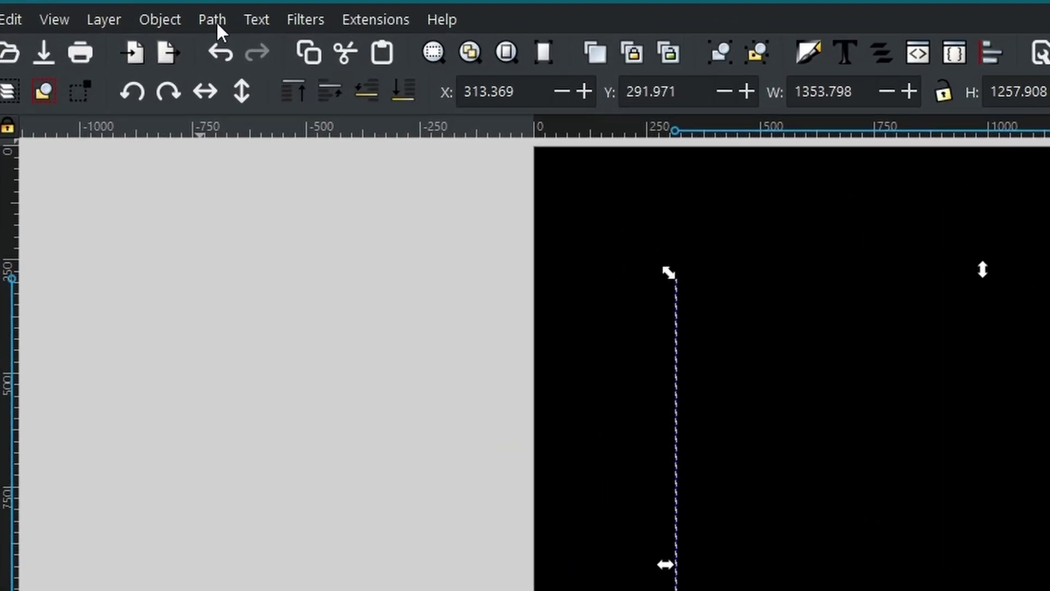
pyautogui.click(131, 22)
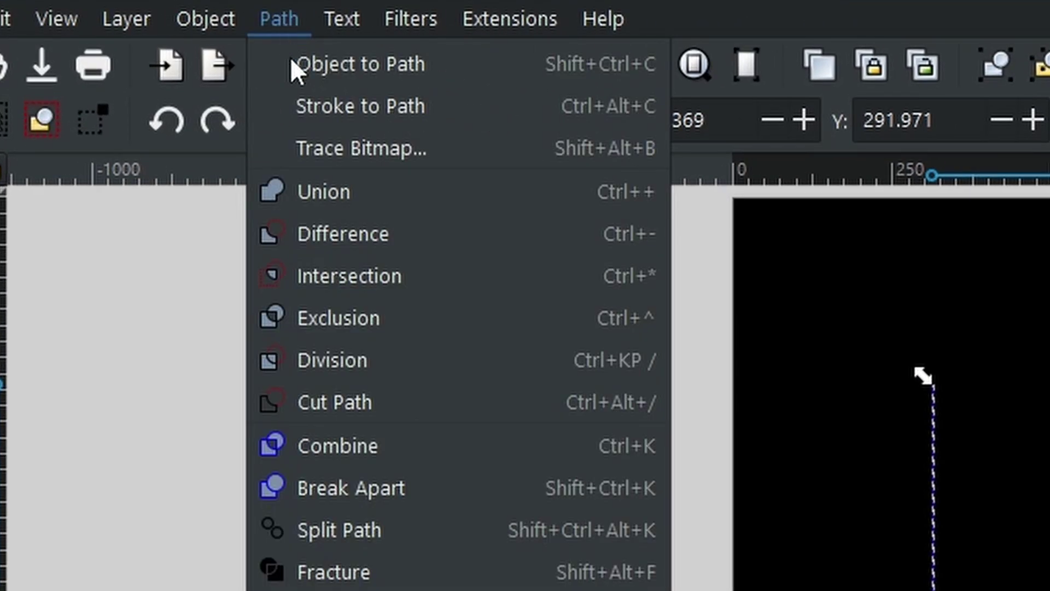
pyautogui.click(323, 444)
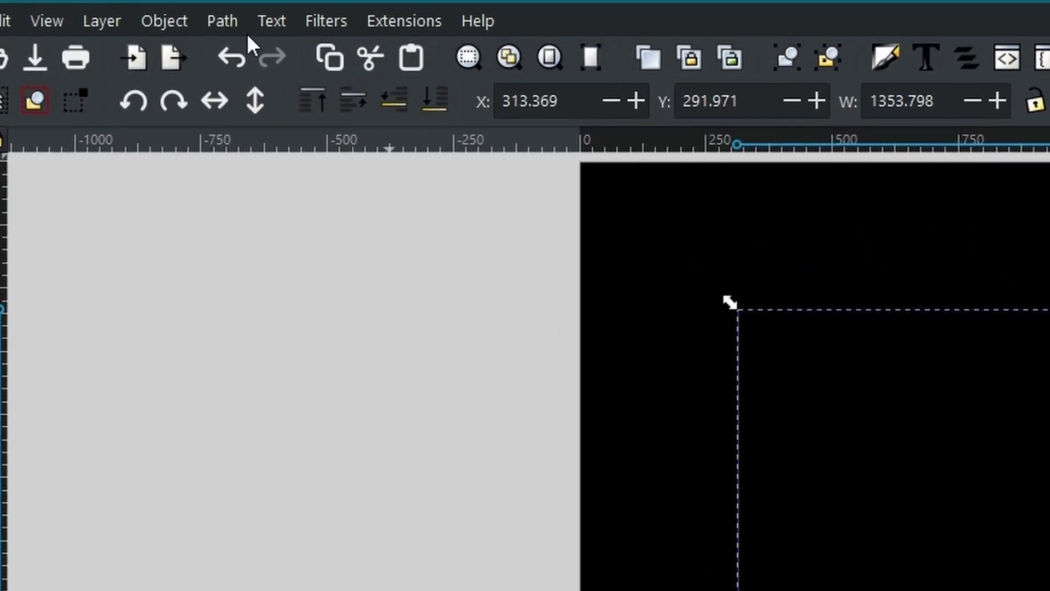
# Step: Apply the Stitch Sub-Paths effect to the combined lines from the Path Effects gallery
pyautogui.click(223, 21)
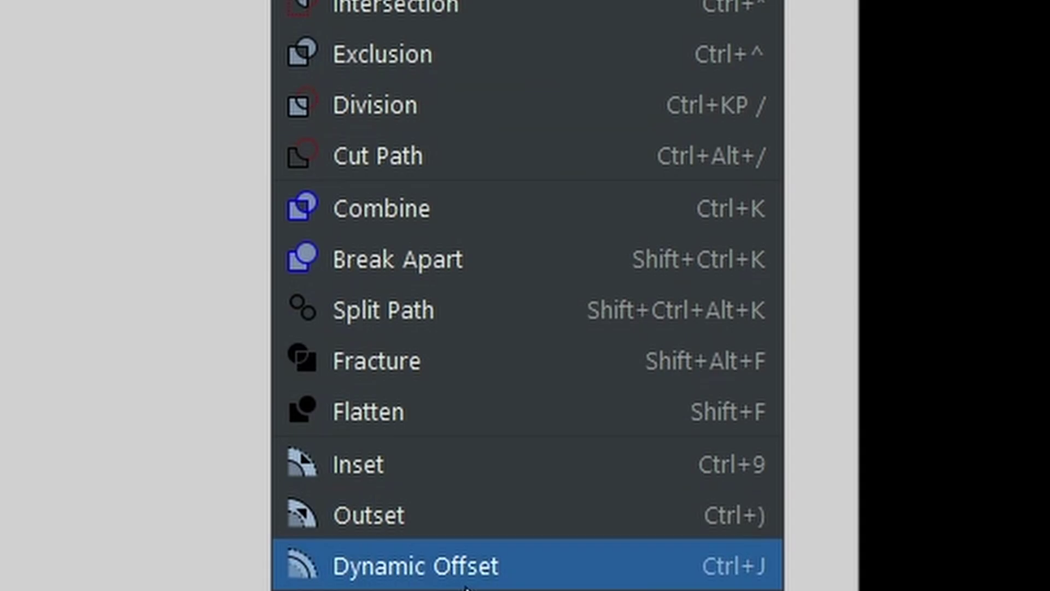
pyautogui.click(488, 516)
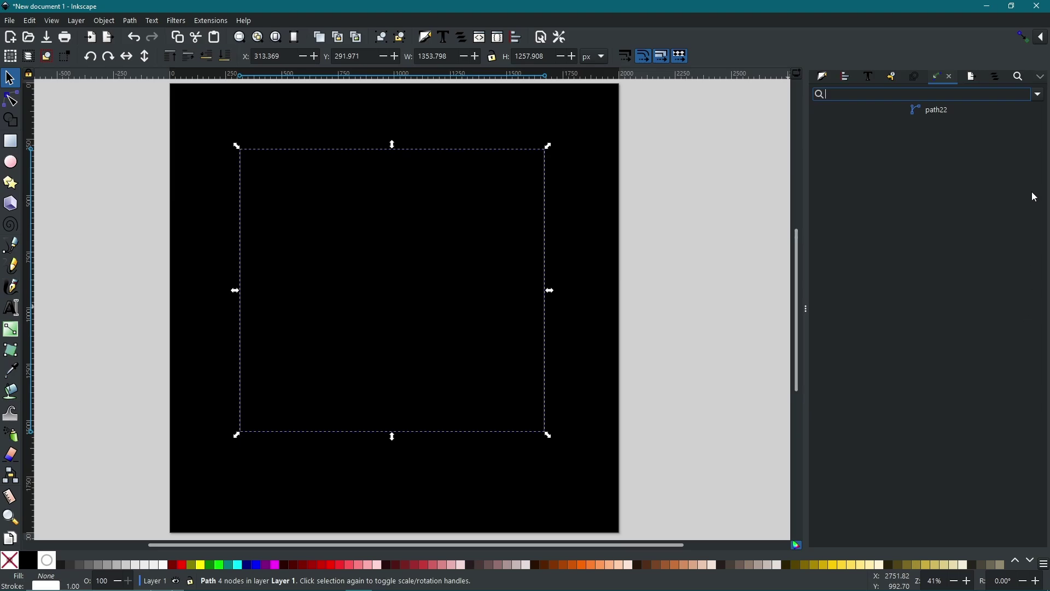
pyautogui.click(1039, 96)
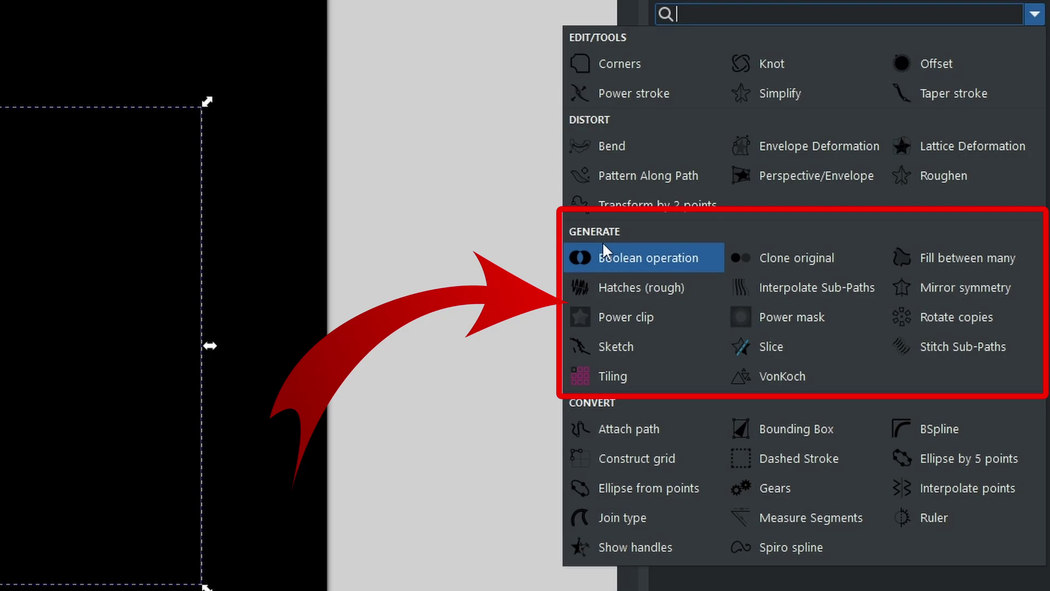
pyautogui.click(946, 350)
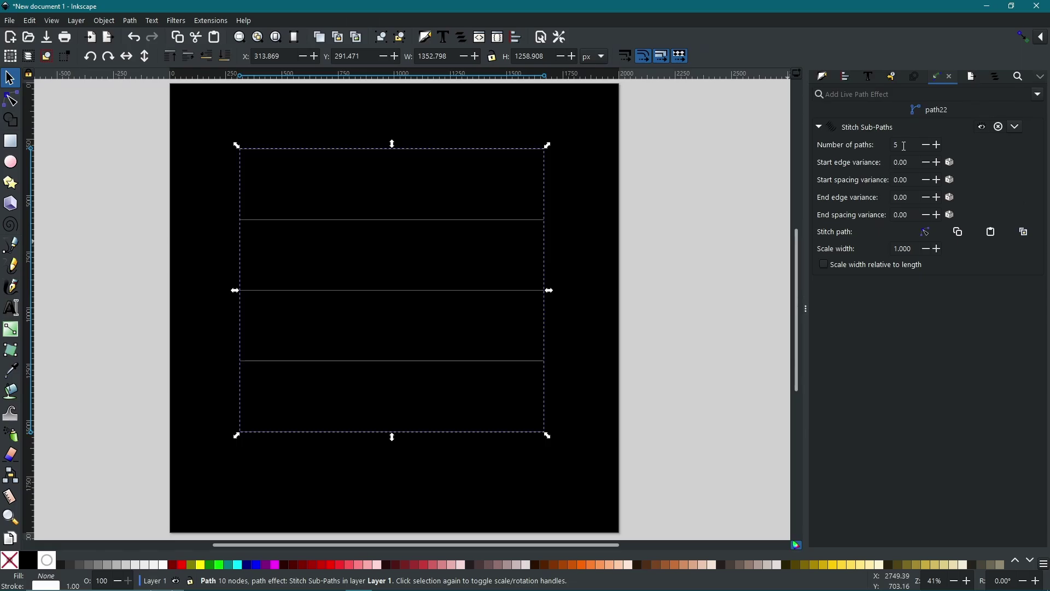
# Step: Set the Stitch Sub-Paths number of paths to 100
pyautogui.doubleClick(906, 146)
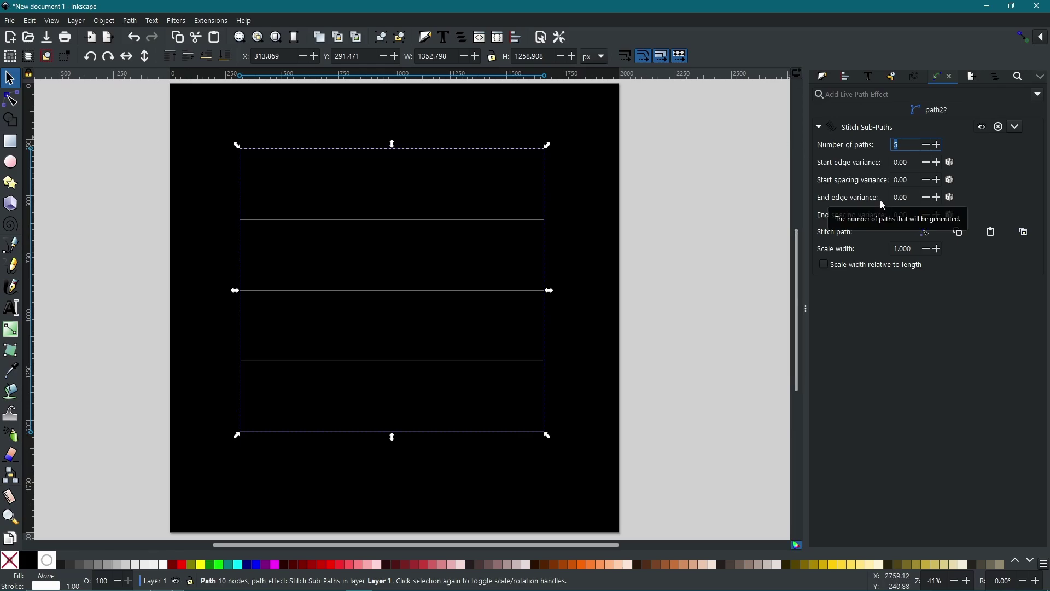
pyautogui.write('100')
pyautogui.press('Return')
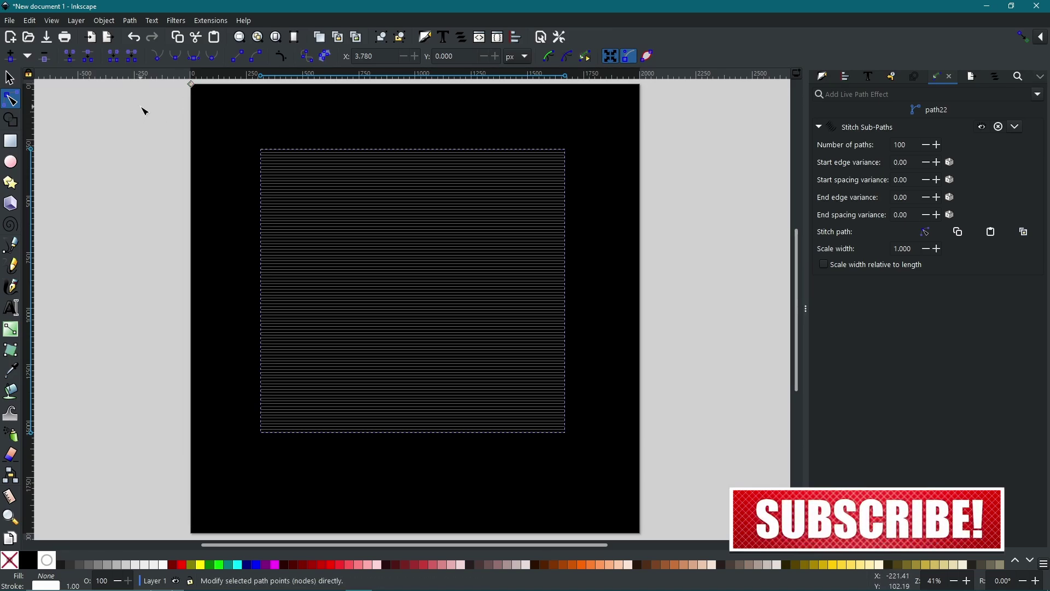
pyautogui.scroll(10, 145, 111)
pyautogui.scroll(-3, 239, 232)
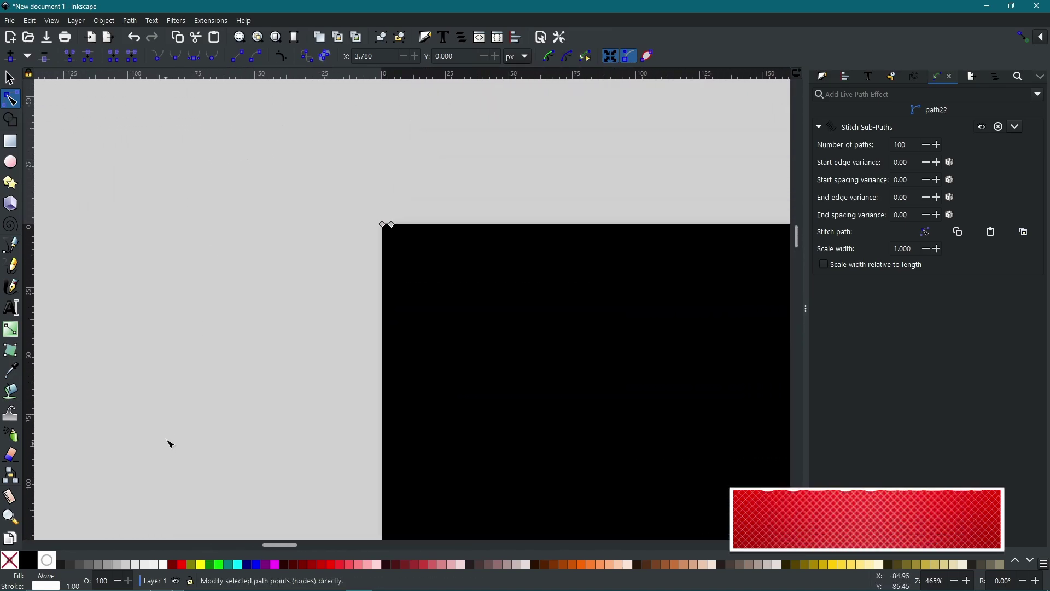
pyautogui.scroll(2, 333, 363)
pyautogui.hscroll(5, 248, 324)
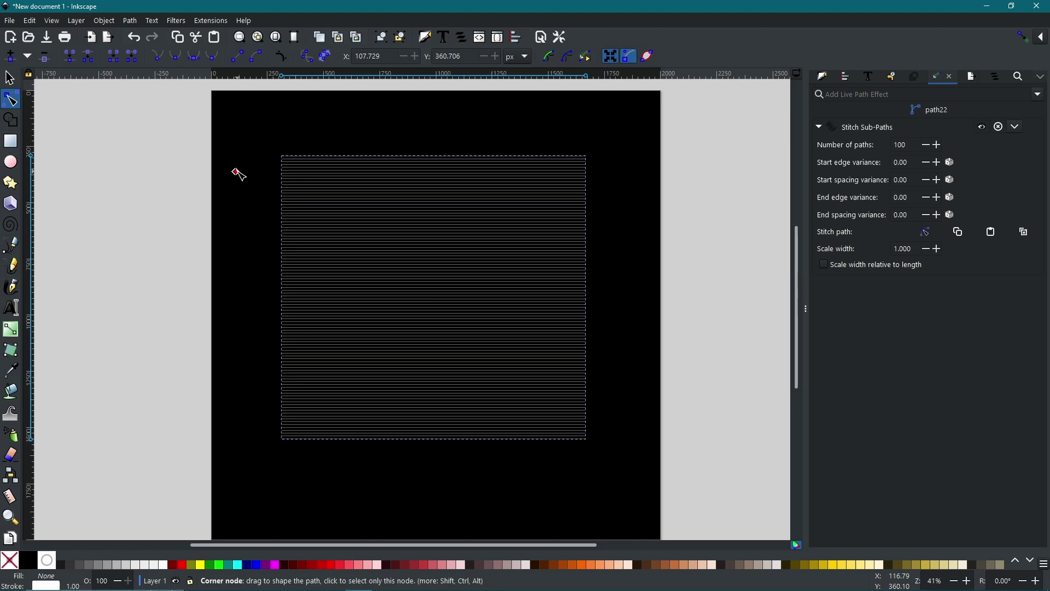
# Step: Drag the stitch path's left end and segment to bend it into a wavy curve
pyautogui.moveTo(236, 172); pyautogui.dragTo(398, 110)
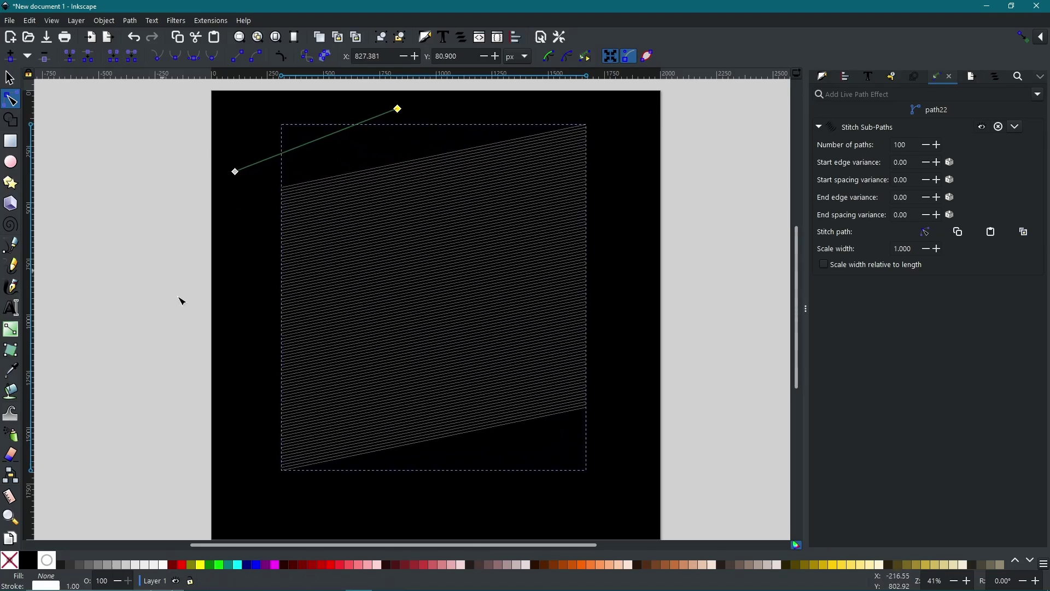
pyautogui.moveTo(235, 171); pyautogui.dragTo(203, 137)
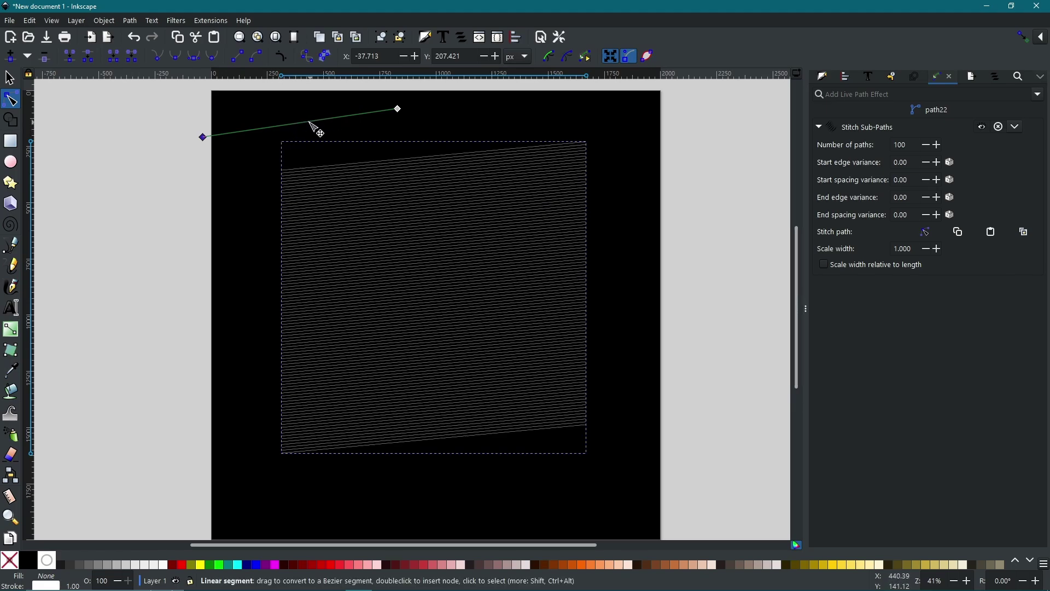
pyautogui.moveTo(316, 129); pyautogui.dragTo(290, 99)
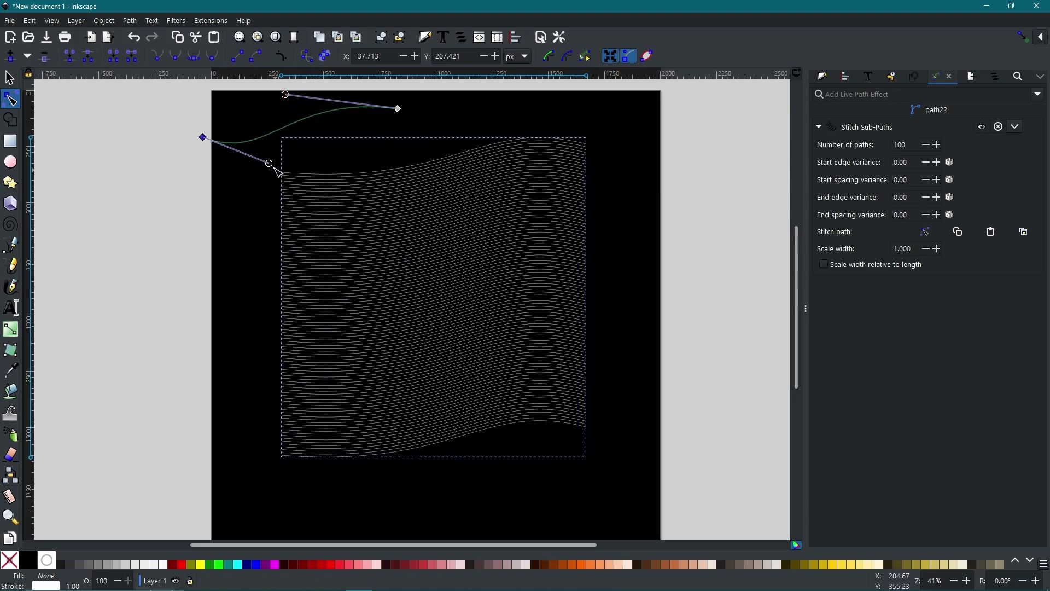
pyautogui.moveTo(271, 165); pyautogui.dragTo(325, 226)
pyautogui.moveTo(317, 146); pyautogui.dragTo(332, 156)
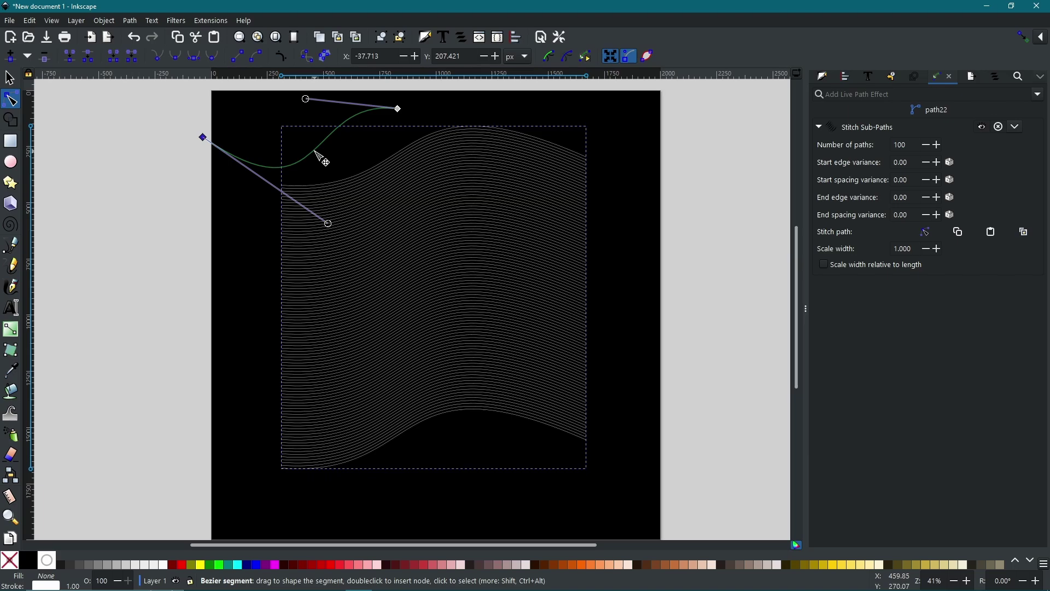
# Step: Add a middle node to the stitch curve and drag its handles to fold the strands
pyautogui.doubleClick(315, 151)
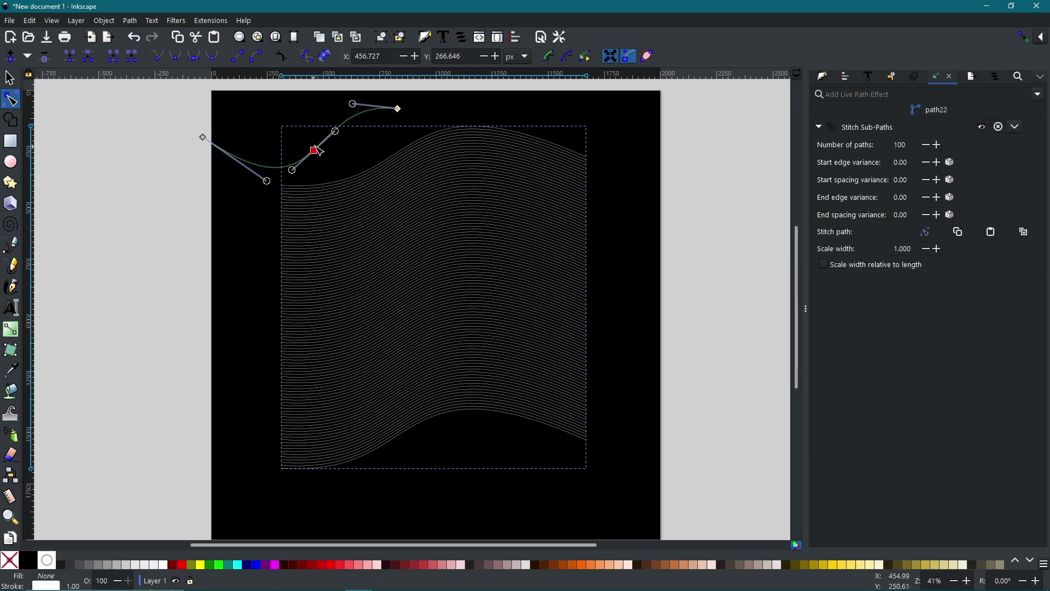
pyautogui.moveTo(337, 133); pyautogui.dragTo(238, 111)
pyautogui.moveTo(344, 167); pyautogui.dragTo(349, 207)
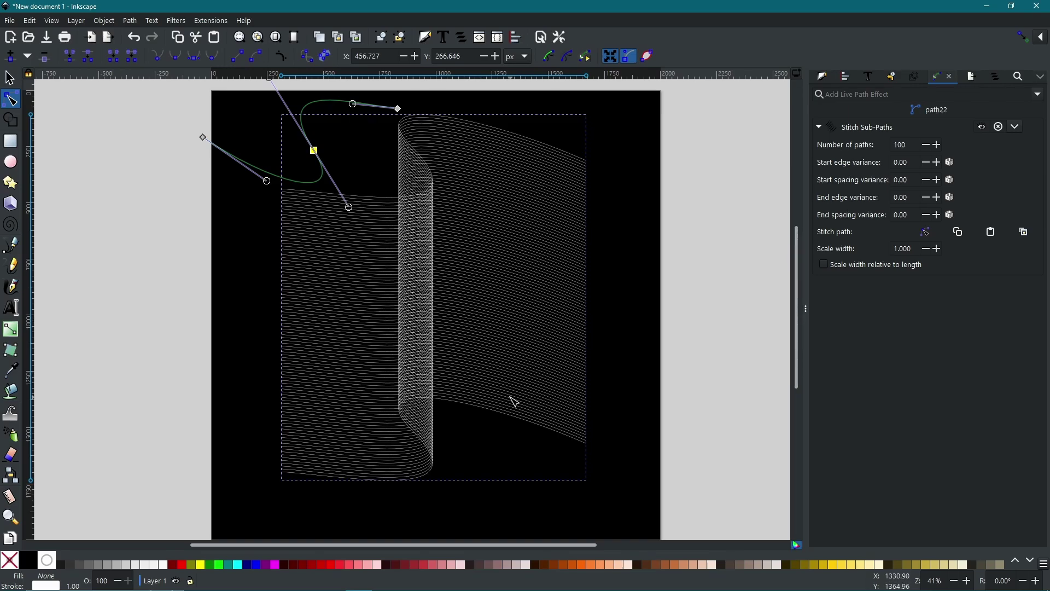
# Step: Drag the path's four corner nodes to new positions, twisting the stitched lines into swirling fans
pyautogui.press('s')
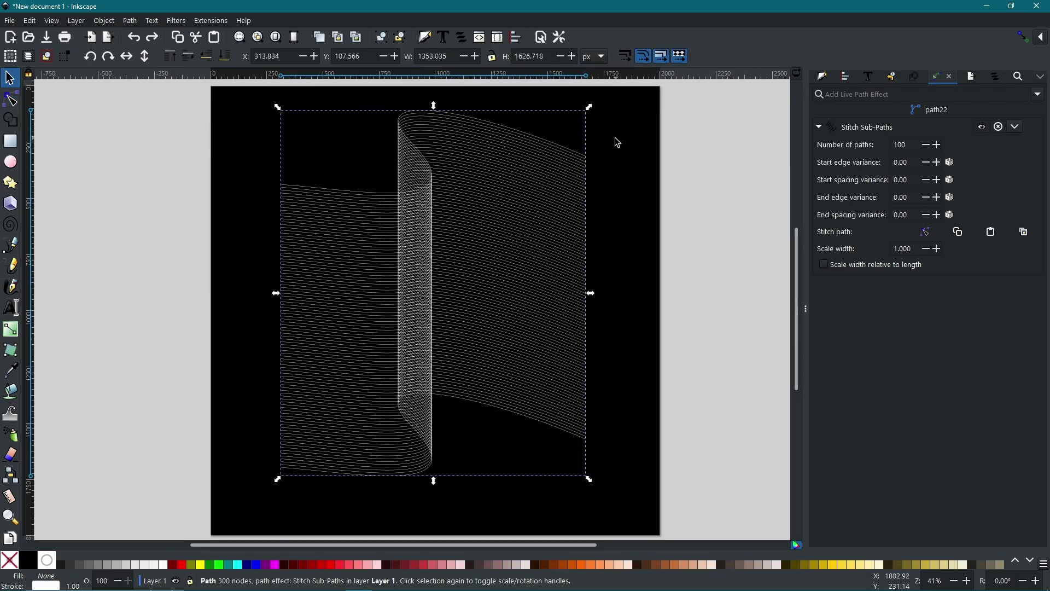
pyautogui.click(14, 101)
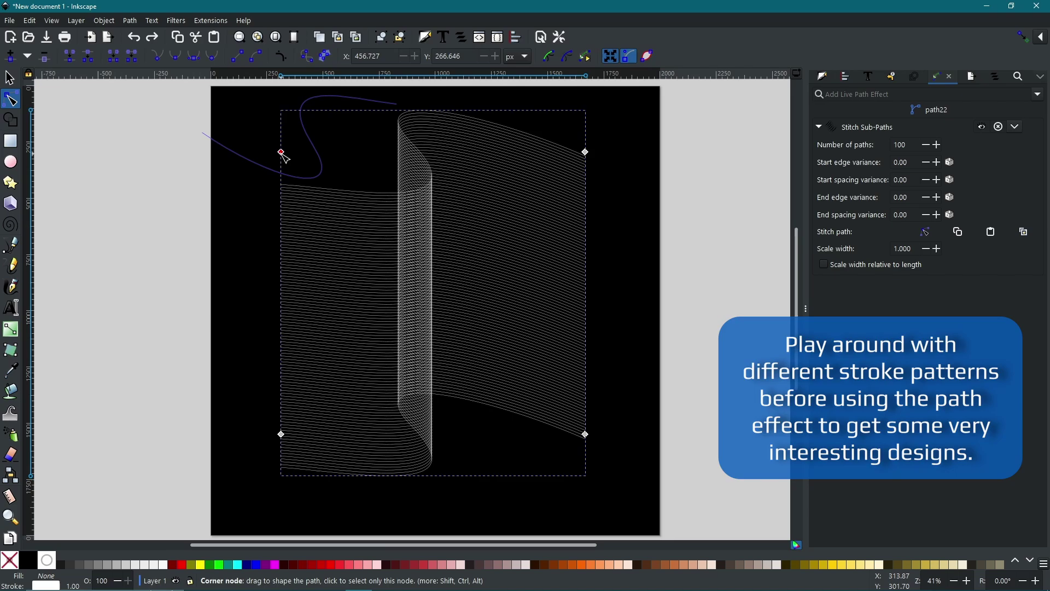
pyautogui.moveTo(282, 155); pyautogui.dragTo(653, 320)
pyautogui.moveTo(282, 436); pyautogui.dragTo(217, 220)
pyautogui.moveTo(585, 152); pyautogui.dragTo(204, 418)
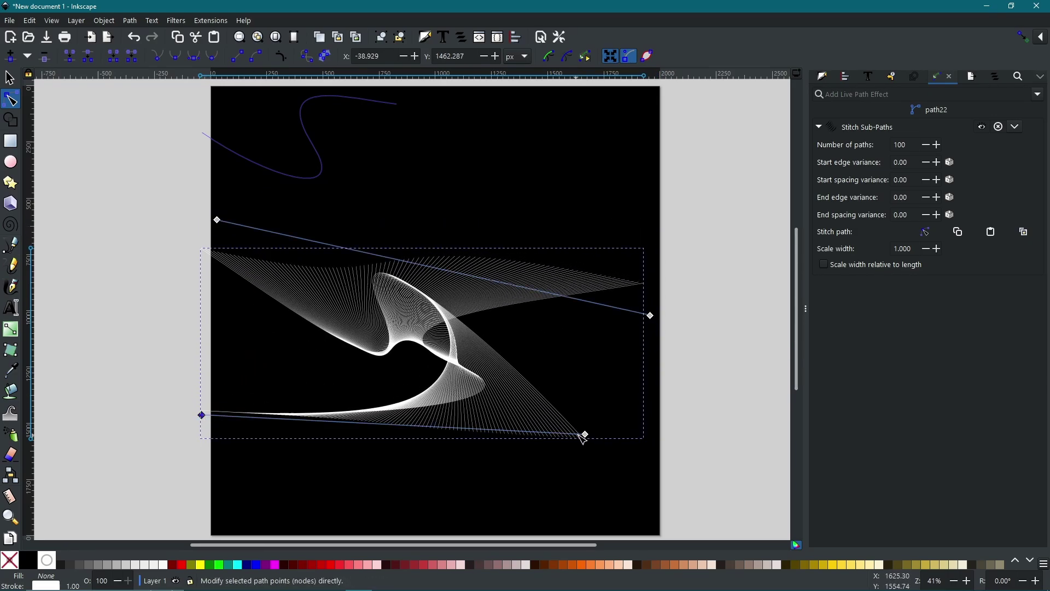
pyautogui.moveTo(587, 436); pyautogui.dragTo(735, 442)
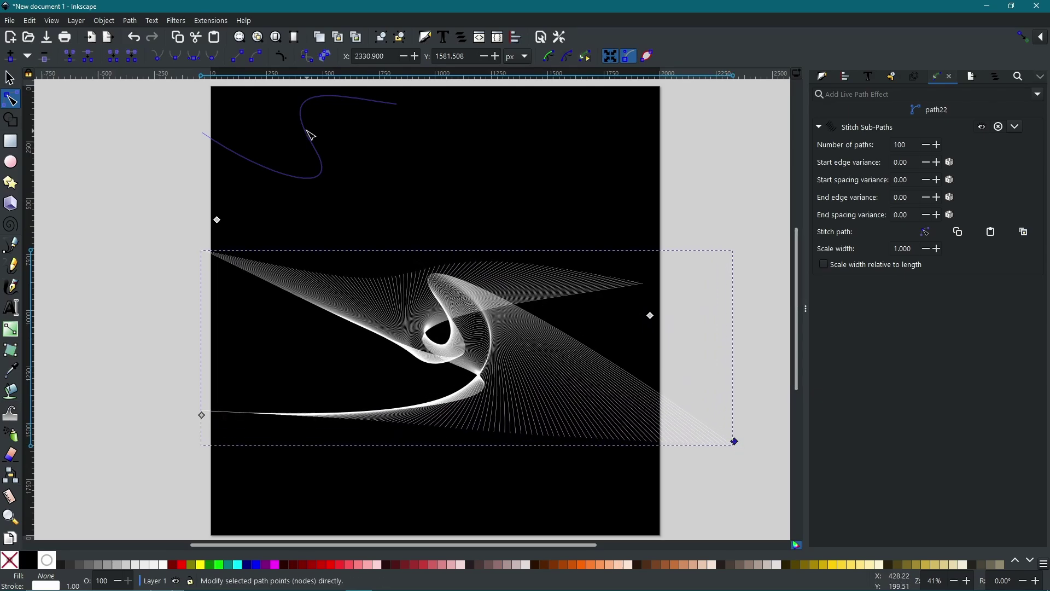
# Step: Reshape the stitch path into a gentle wave, then delete the whole stitched drawing
pyautogui.press('Escape')
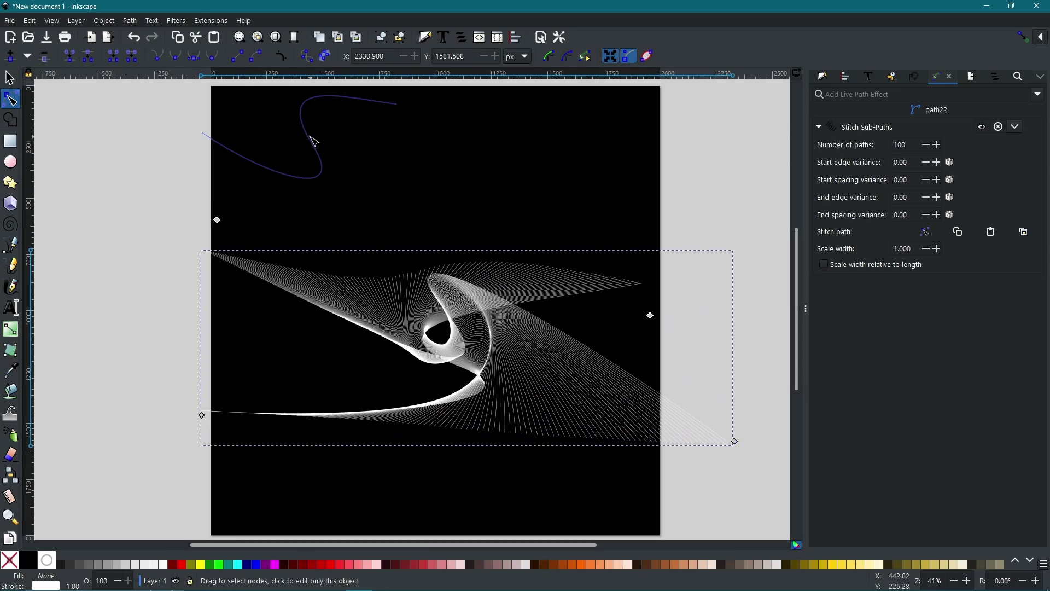
pyautogui.click(935, 233)
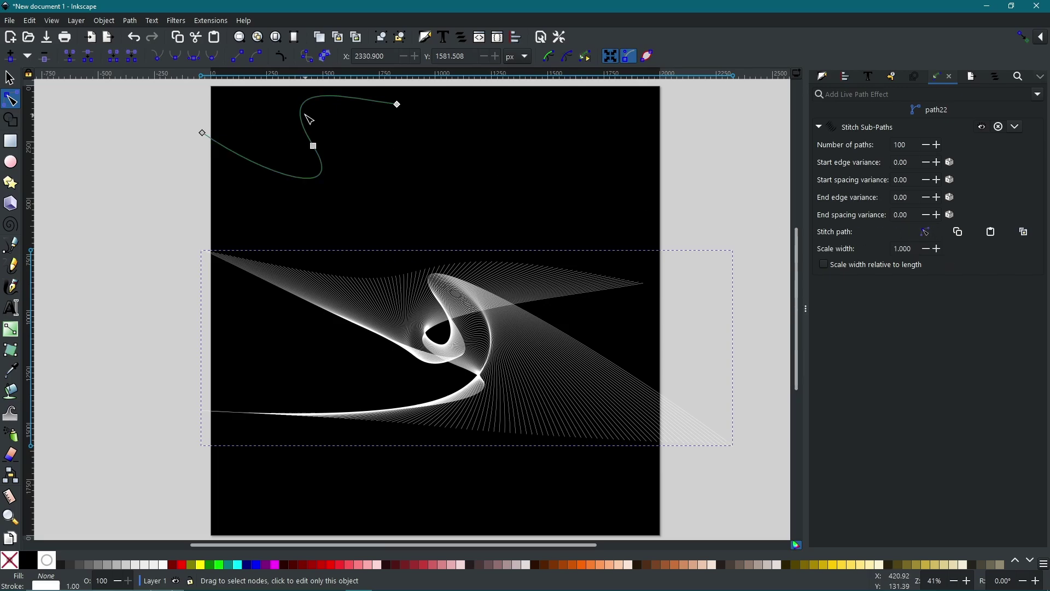
pyautogui.moveTo(307, 111); pyautogui.dragTo(345, 137)
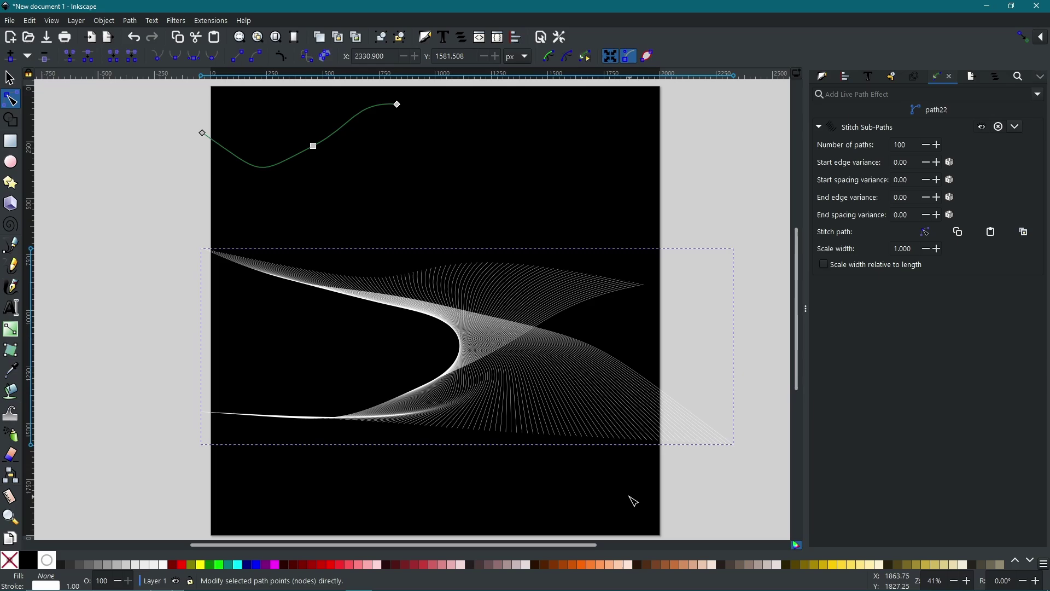
pyautogui.press('s')
pyautogui.press('Delete')
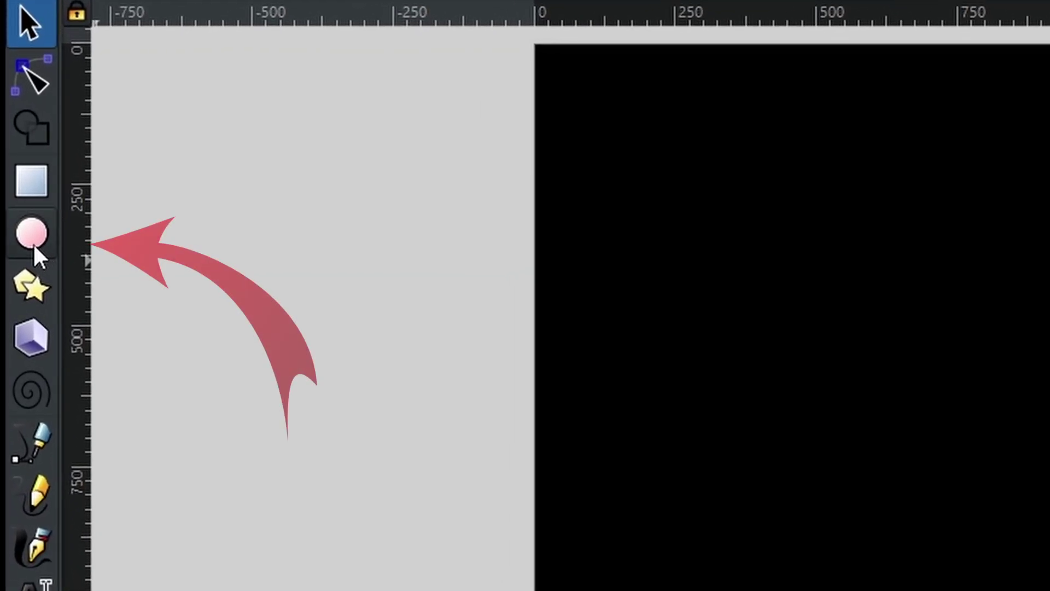
# Step: Draw a small circle near the page centre and convert it to a path with Ctrl+Shift+C
pyautogui.click(11, 163)
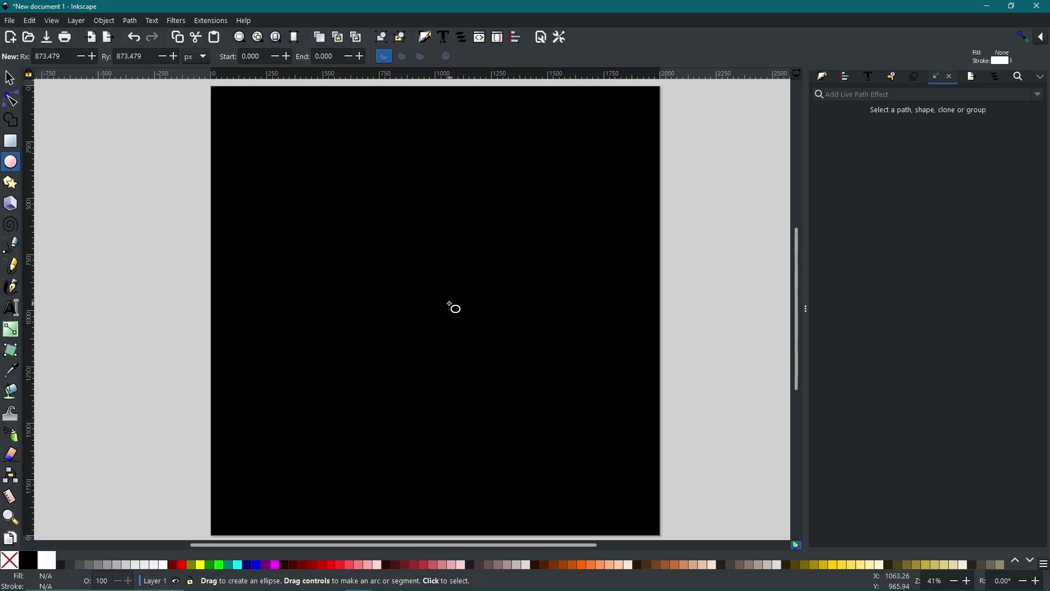
pyautogui.moveTo(441, 308); pyautogui.dragTo(472, 333)
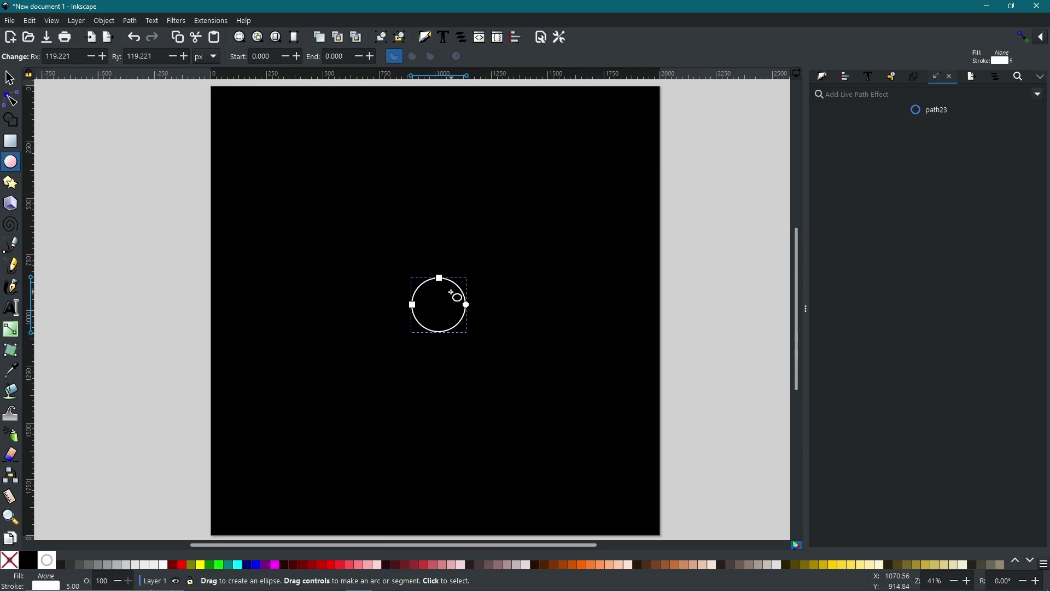
pyautogui.click(133, 21)
pyautogui.click(142, 34)
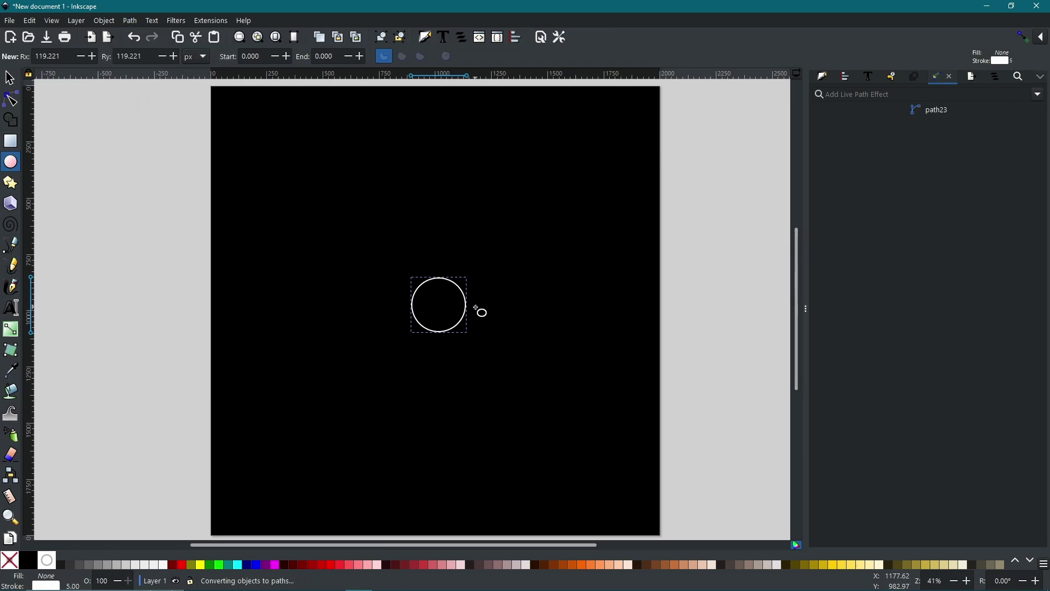
pyautogui.hotkey('ctrl', 'shift', 'c')
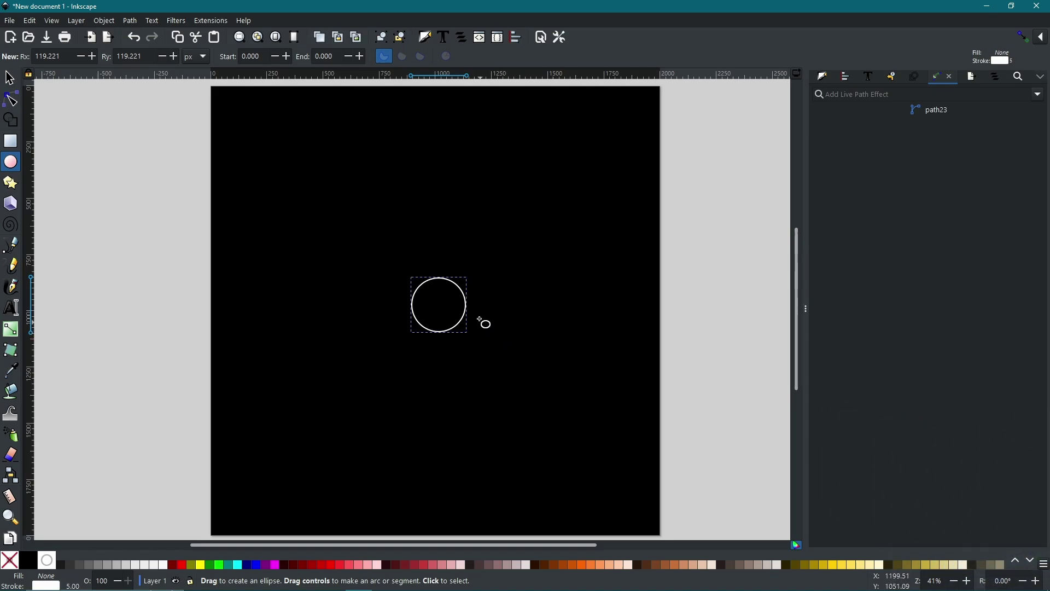
# Step: Duplicate the circle and scale the copy up to about 1810 px, nearly filling the page
pyautogui.rightClick(463, 298)
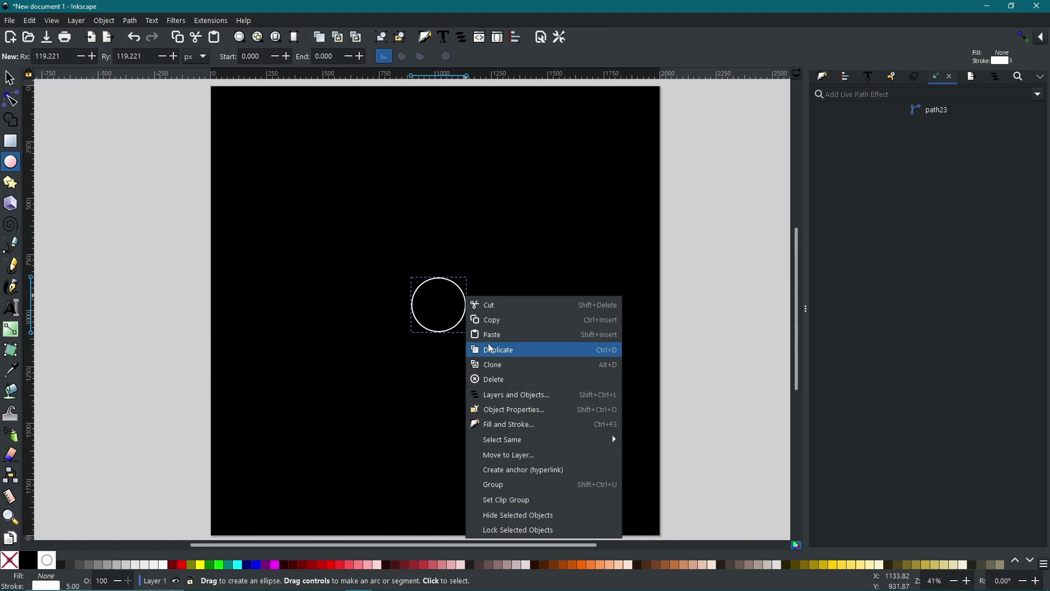
pyautogui.hotkey('ctrl', 'd')
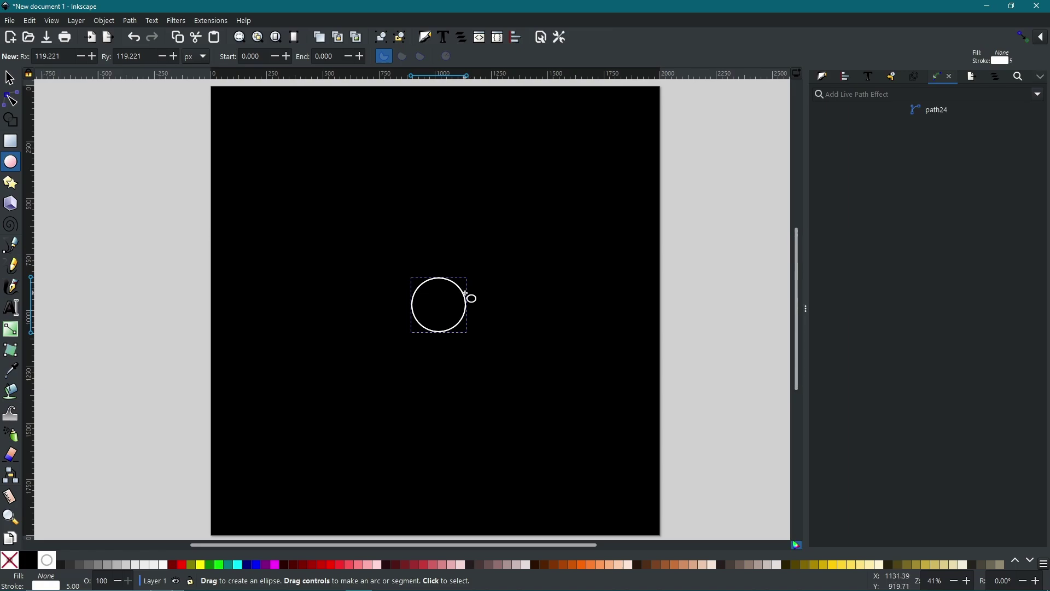
pyautogui.press('s')
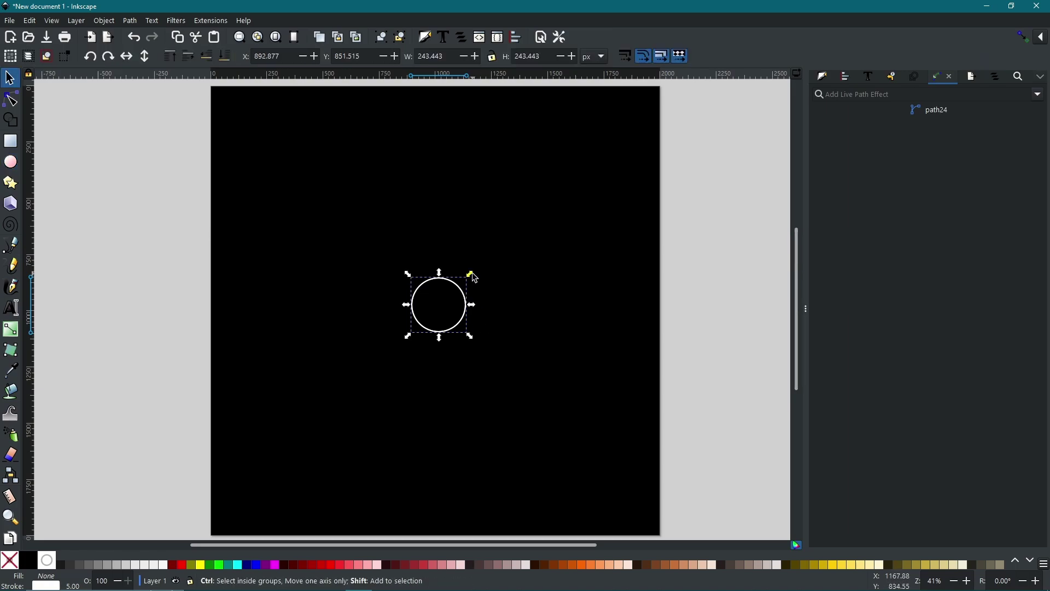
pyautogui.moveTo(474, 276); pyautogui.dragTo(704, 96)
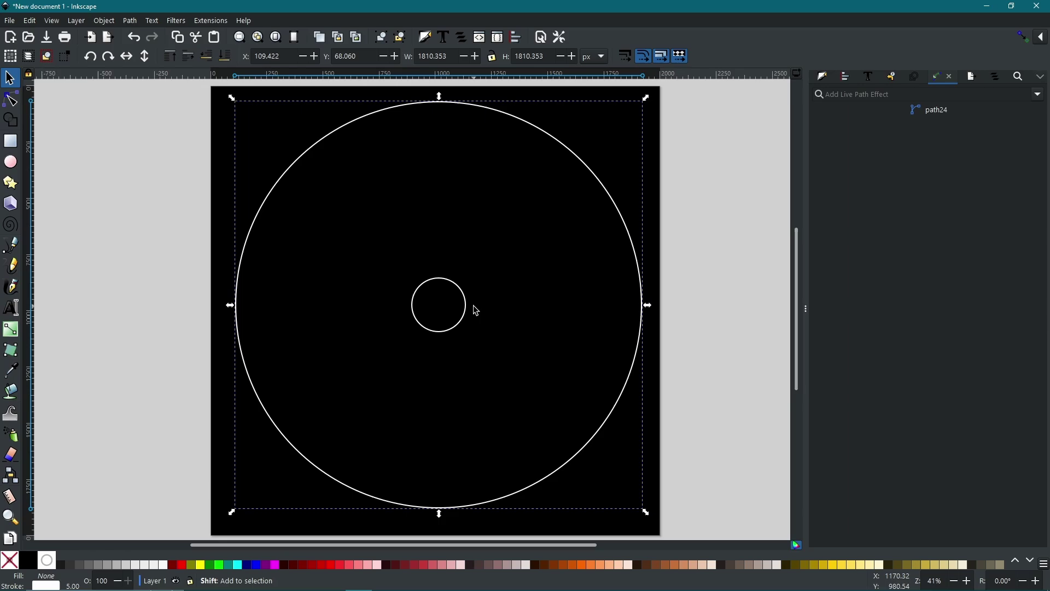
# Step: Select both circles and combine them into a single path
pyautogui.keyDown('shift'); pyautogui.click(466, 303); pyautogui.keyUp('shift')
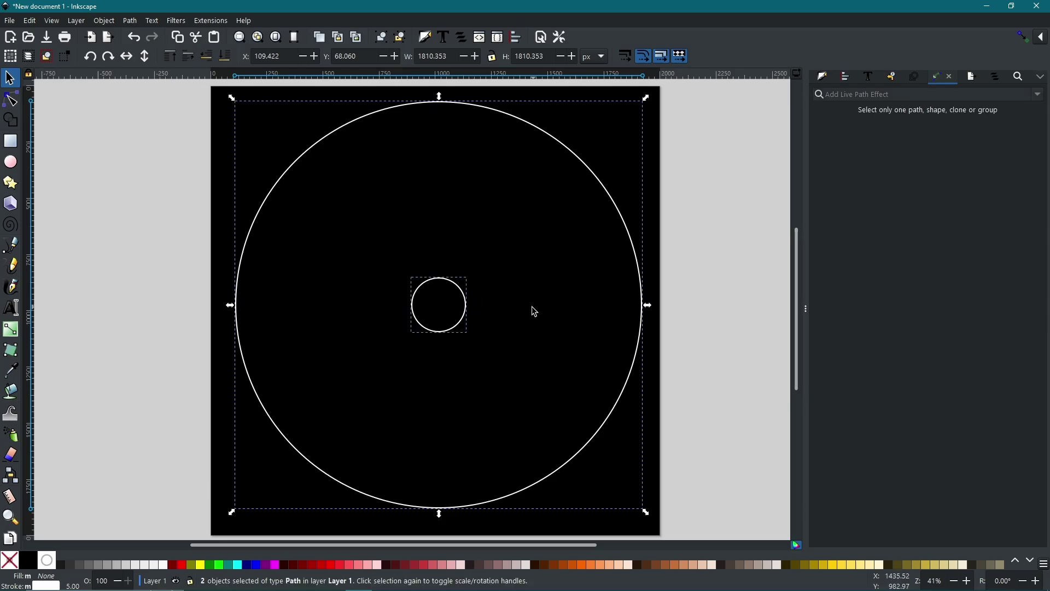
pyautogui.click(129, 21)
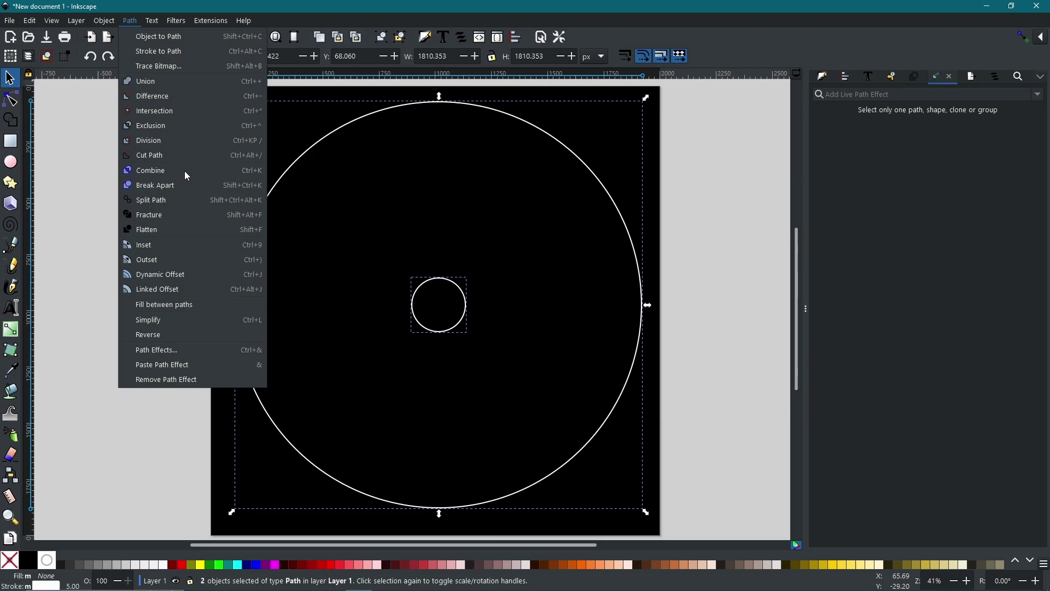
pyautogui.click(142, 174)
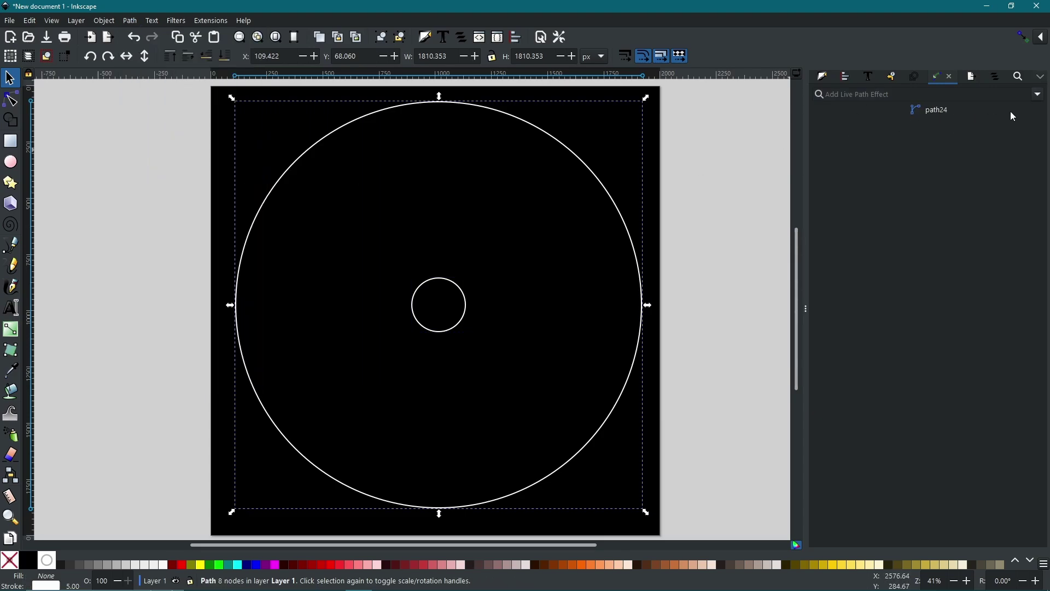
# Step: Apply Stitch Sub-Paths with 150 paths and make its stitch path editable on canvas
pyautogui.click(1039, 95)
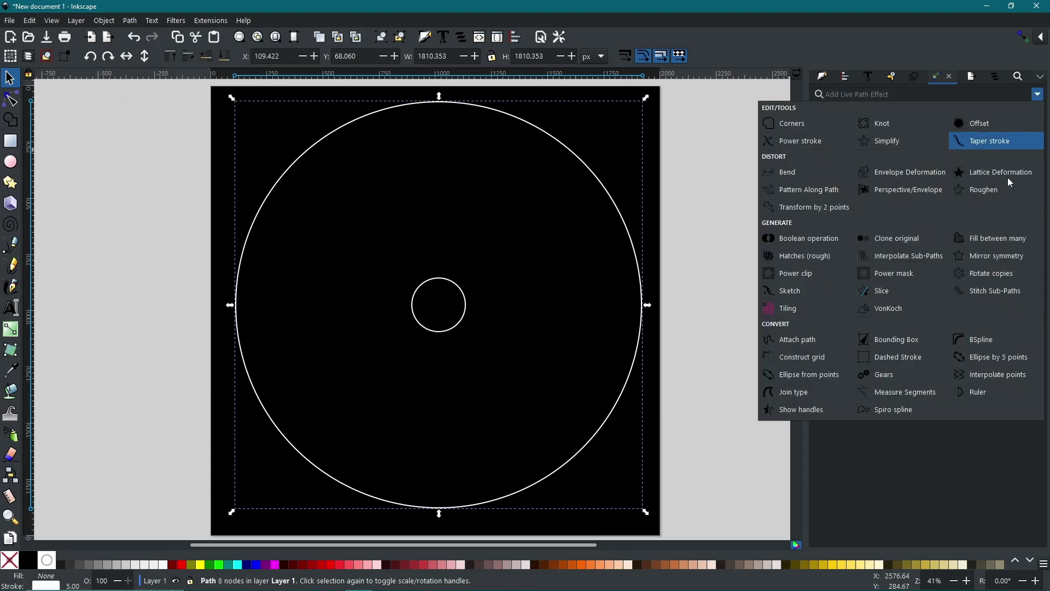
pyautogui.click(994, 292)
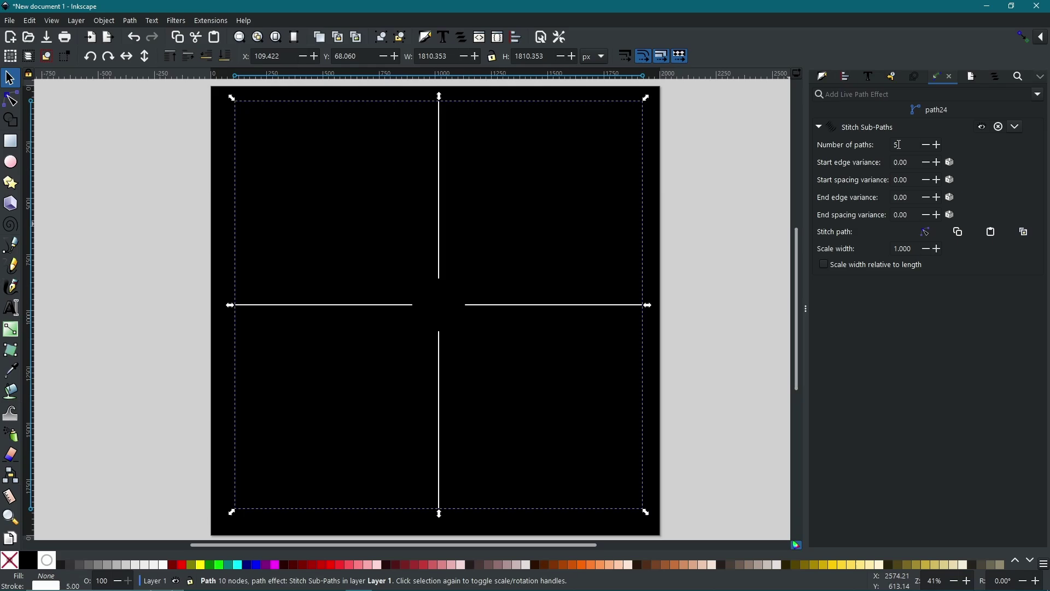
pyautogui.click(896, 145)
pyautogui.press('Return')
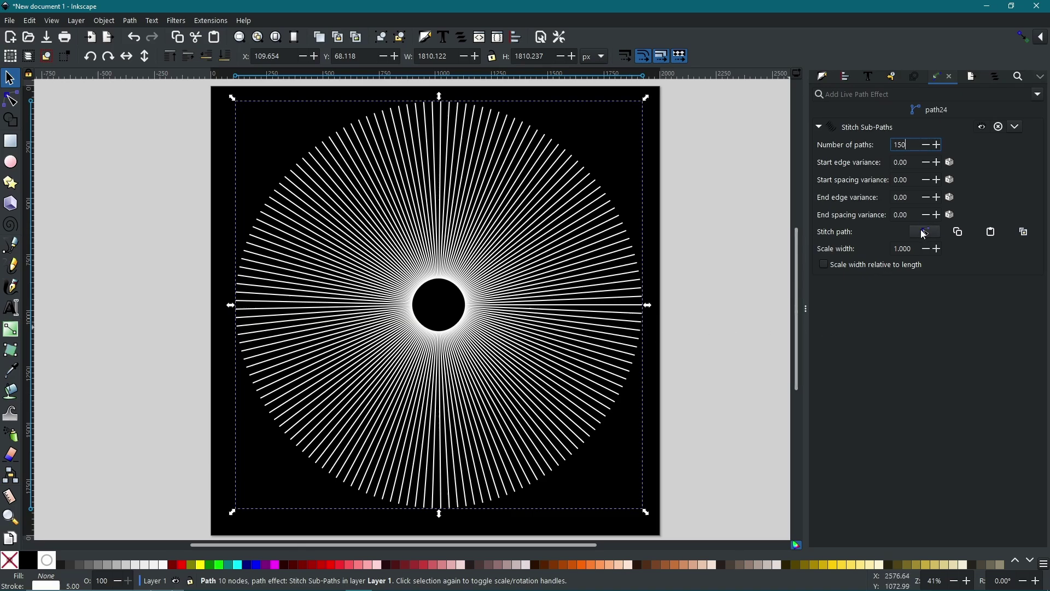
pyautogui.click(928, 237)
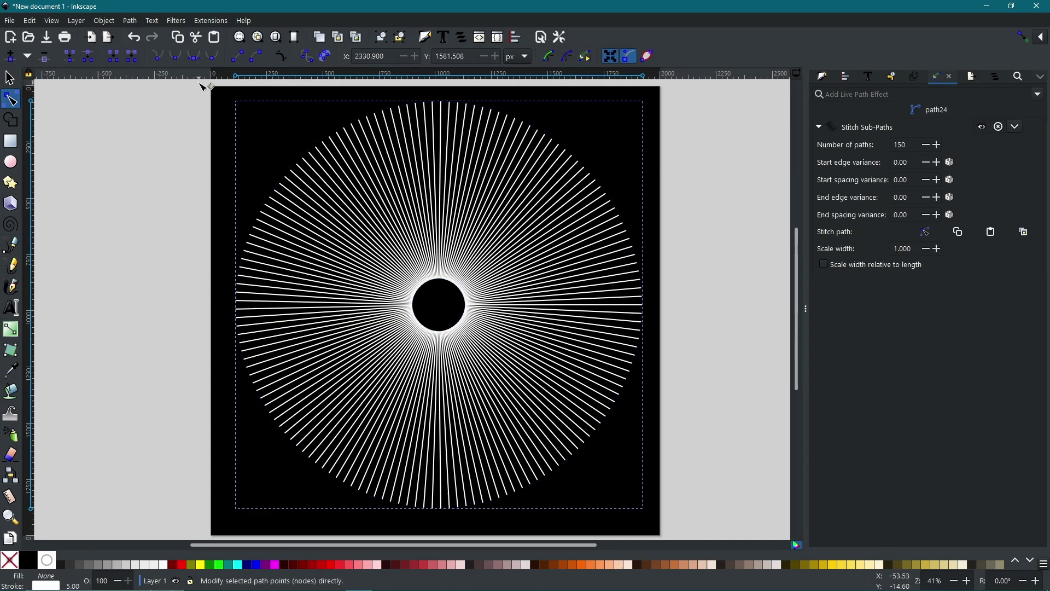
# Step: Drag the stitch path's endpoints up and down to twist the rays
pyautogui.moveTo(199, 84); pyautogui.dragTo(73, 267)
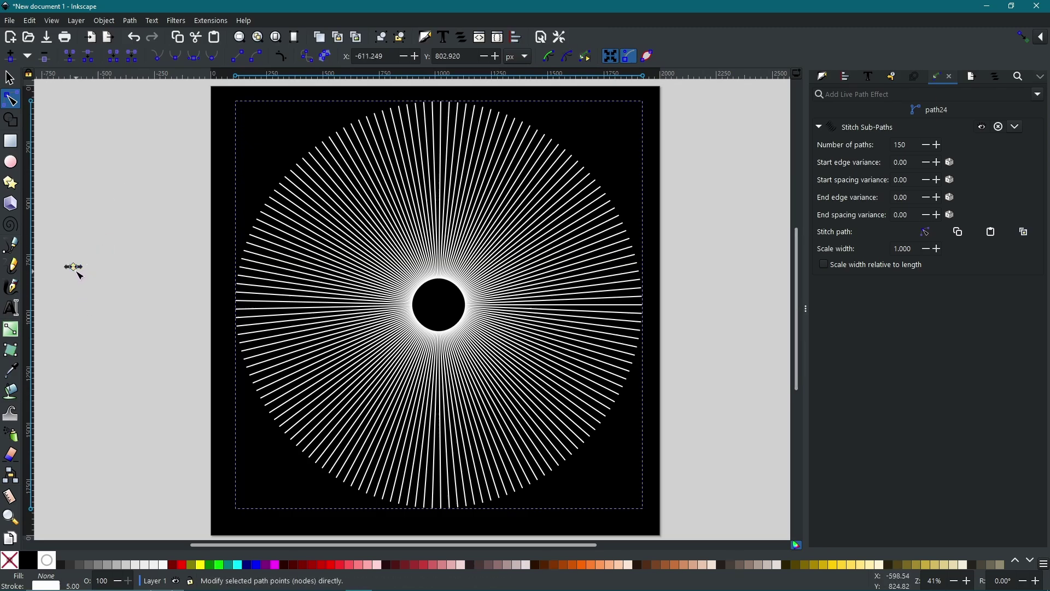
pyautogui.click(77, 269)
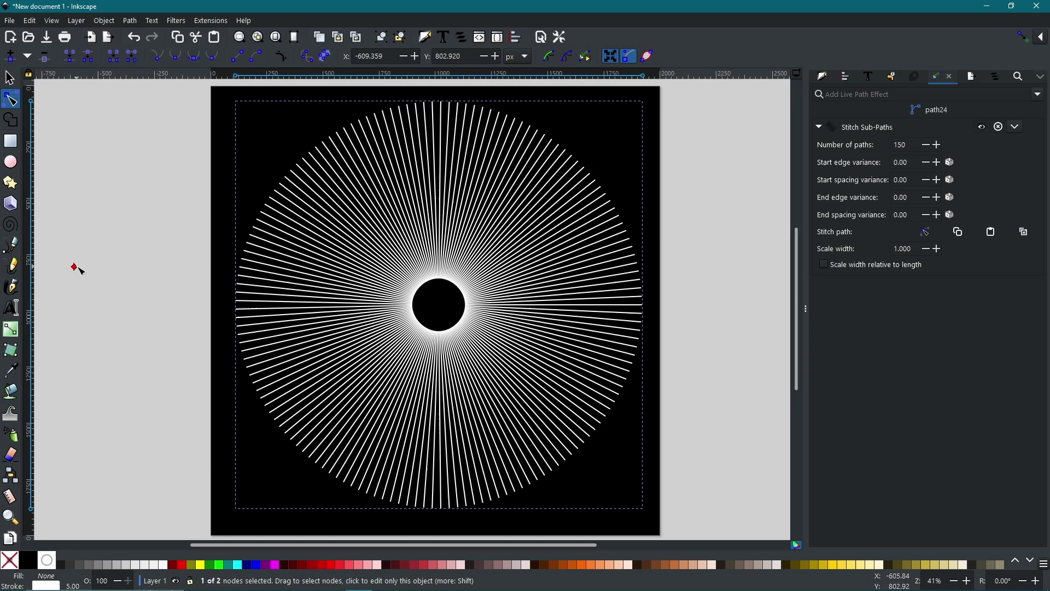
pyautogui.moveTo(77, 269); pyautogui.dragTo(78, 128)
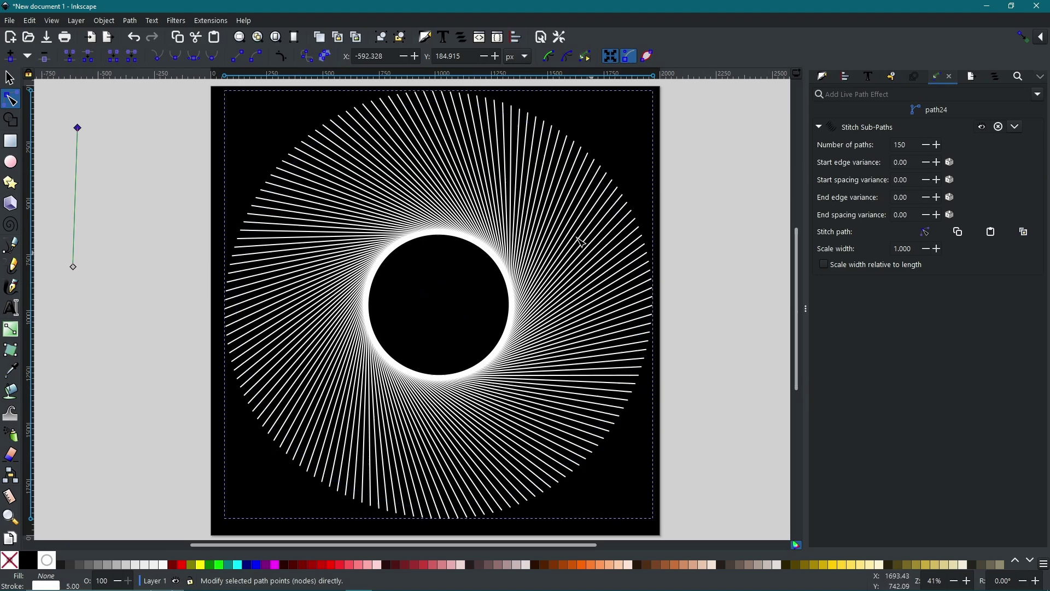
pyautogui.moveTo(72, 265); pyautogui.dragTo(73, 472)
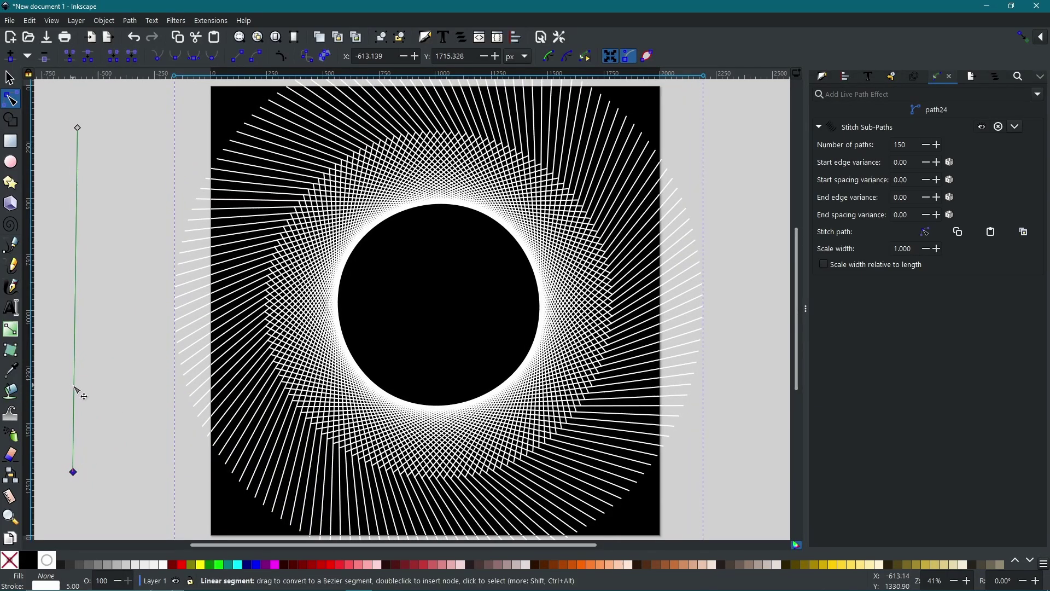
# Step: Bend the stitch path into a curve and adjust its handles into a spiral
pyautogui.moveTo(77, 387); pyautogui.dragTo(96, 393)
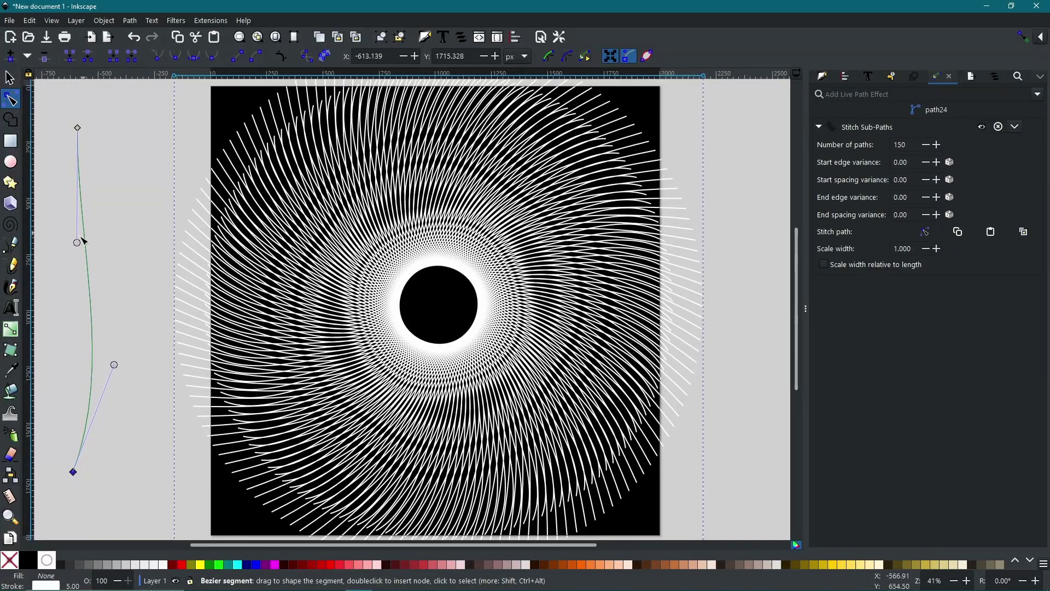
pyautogui.moveTo(79, 246); pyautogui.dragTo(40, 343)
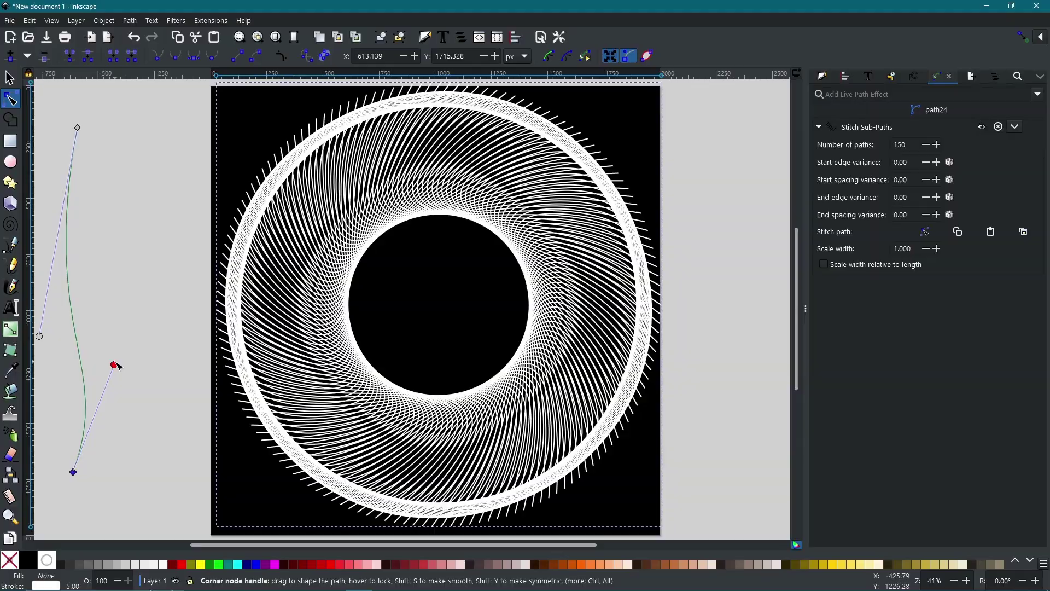
pyautogui.moveTo(115, 364); pyautogui.dragTo(88, 209)
pyautogui.moveTo(68, 285); pyautogui.dragTo(116, 303)
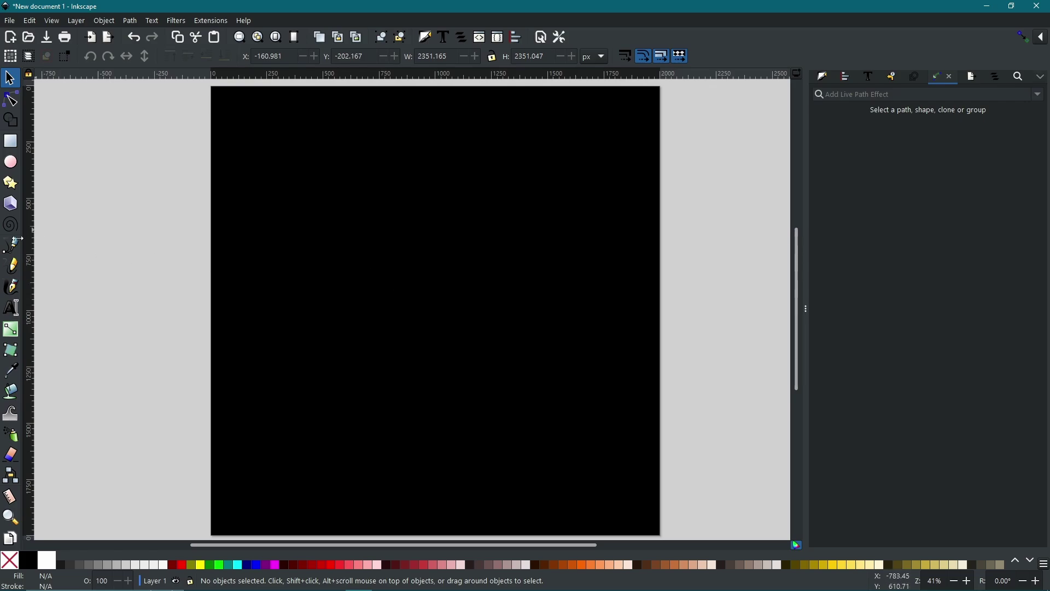
# Step: Draw a four-point, U-shaped open path spanning the page with the Bezier tool
pyautogui.press('b')
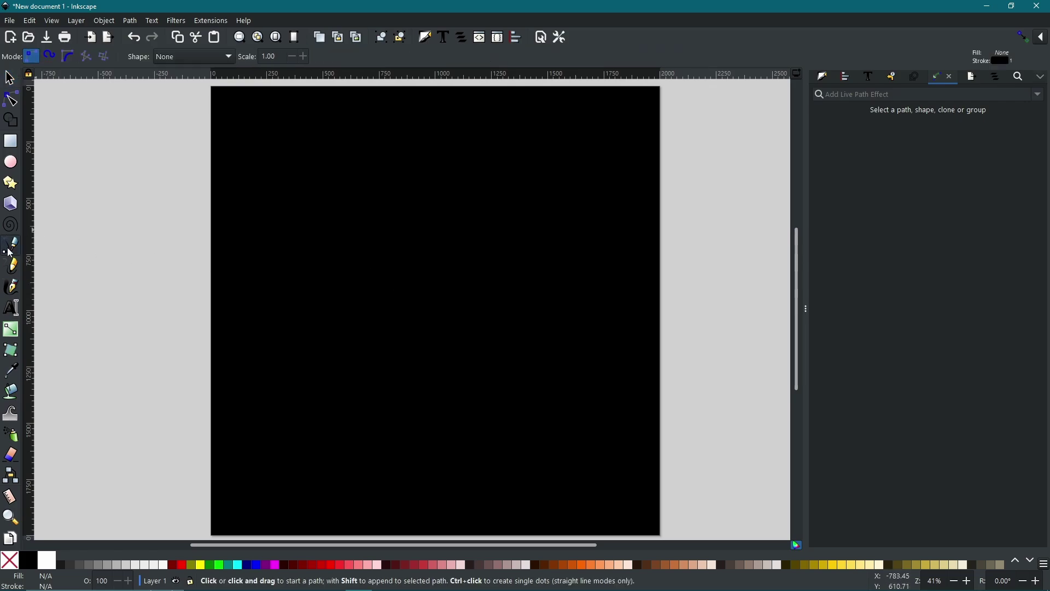
pyautogui.click(253, 169)
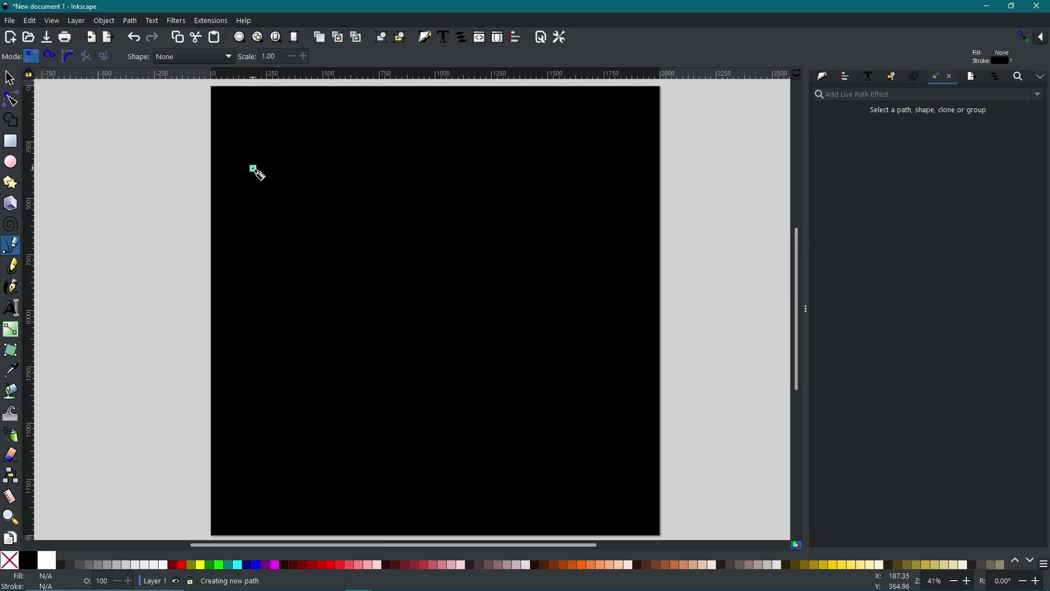
pyautogui.click(253, 424)
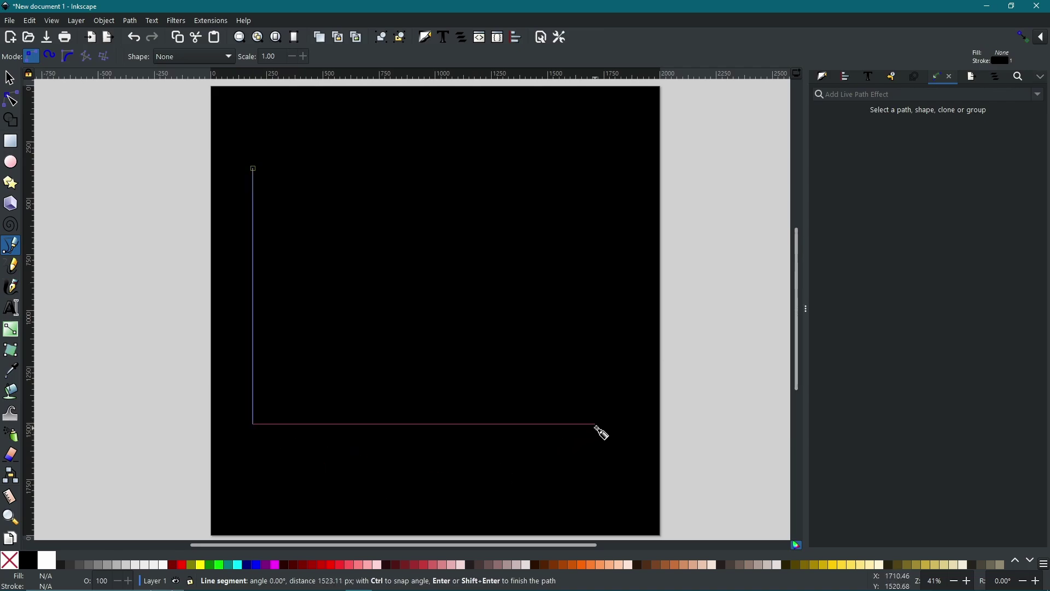
pyautogui.click(621, 424)
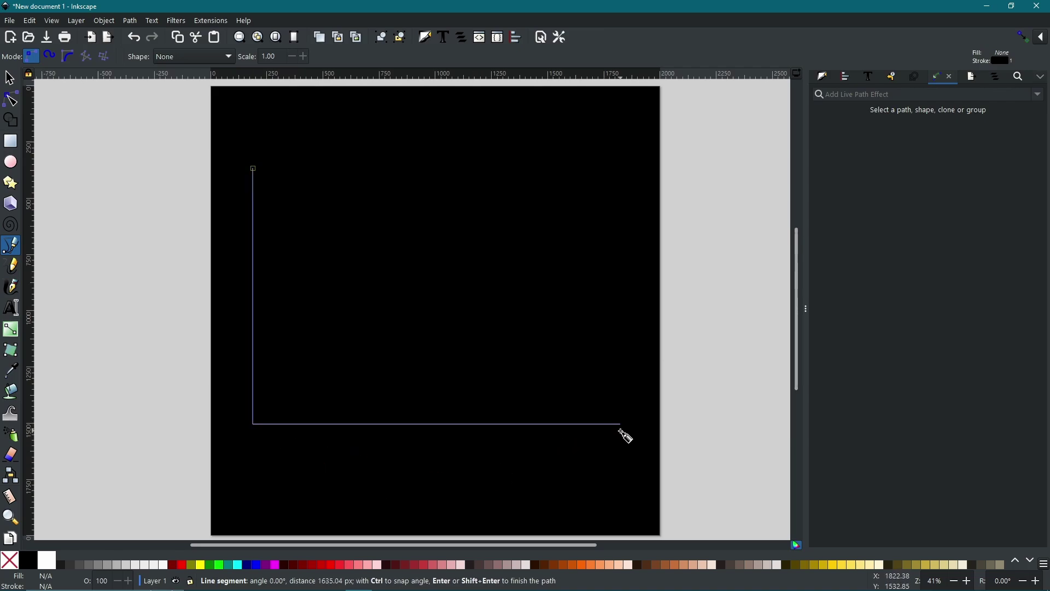
pyautogui.click(622, 164)
pyautogui.press('Return')
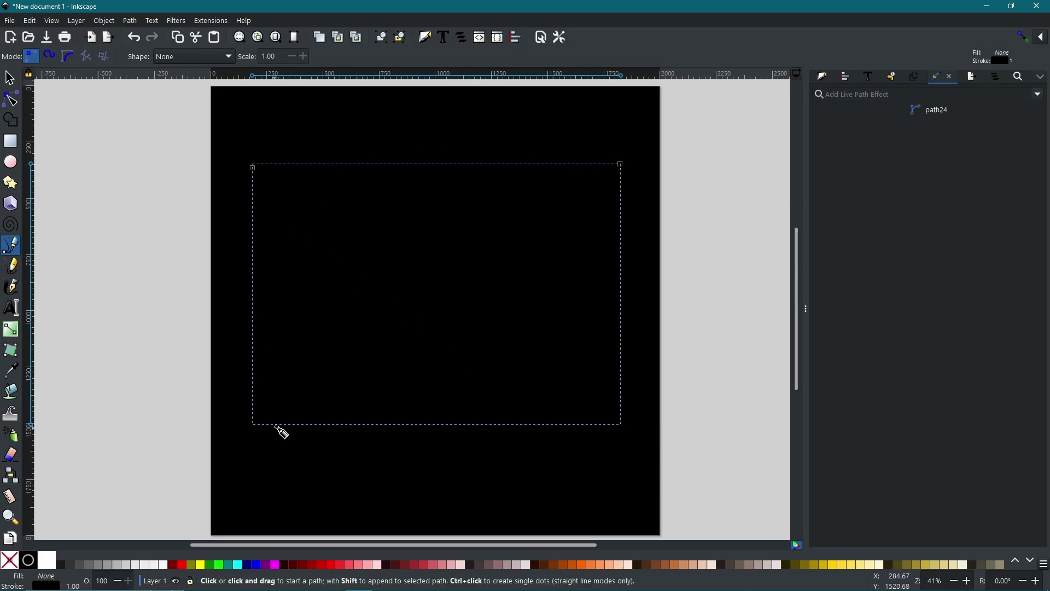
# Step: Stroke the path white, duplicate it, and scale the copy to about 27%
pyautogui.keyDown('shift'); pyautogui.click(49, 565); pyautogui.keyUp('shift')
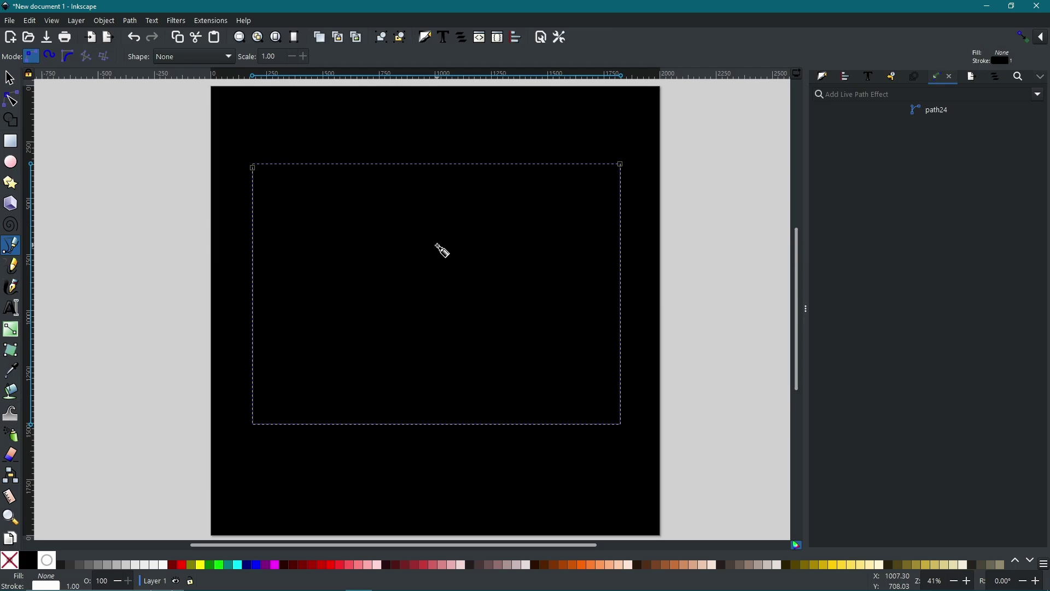
pyautogui.hotkey('ctrl', 'd')
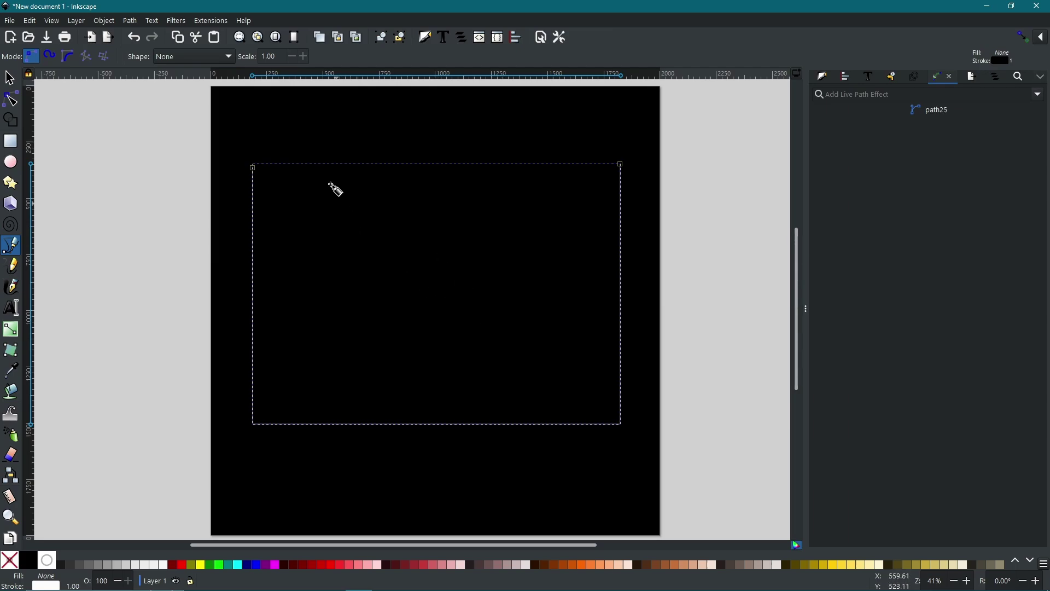
pyautogui.press('s')
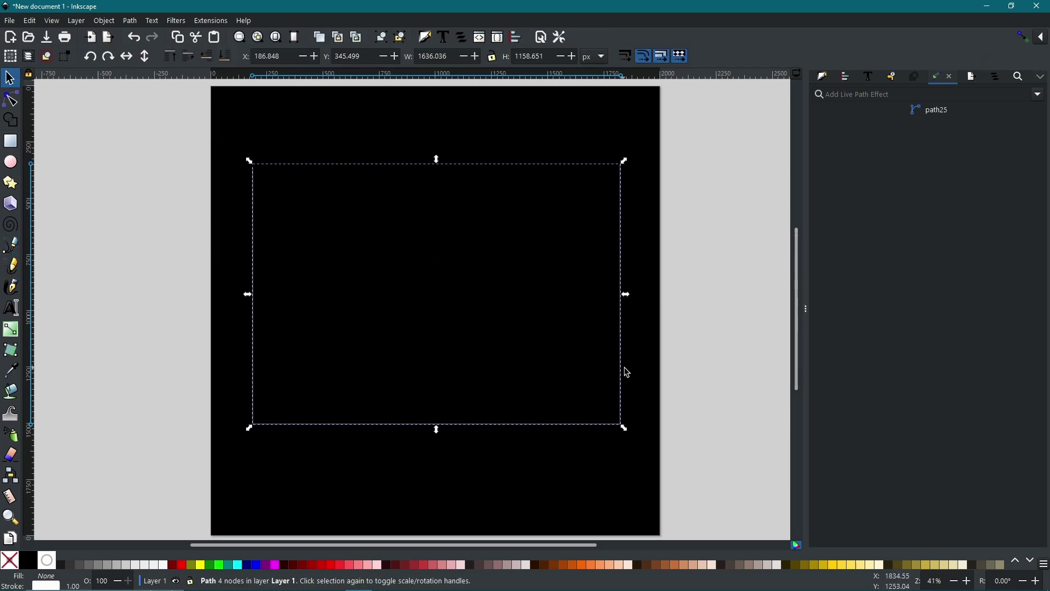
pyautogui.moveTo(623, 429); pyautogui.dragTo(459, 205)
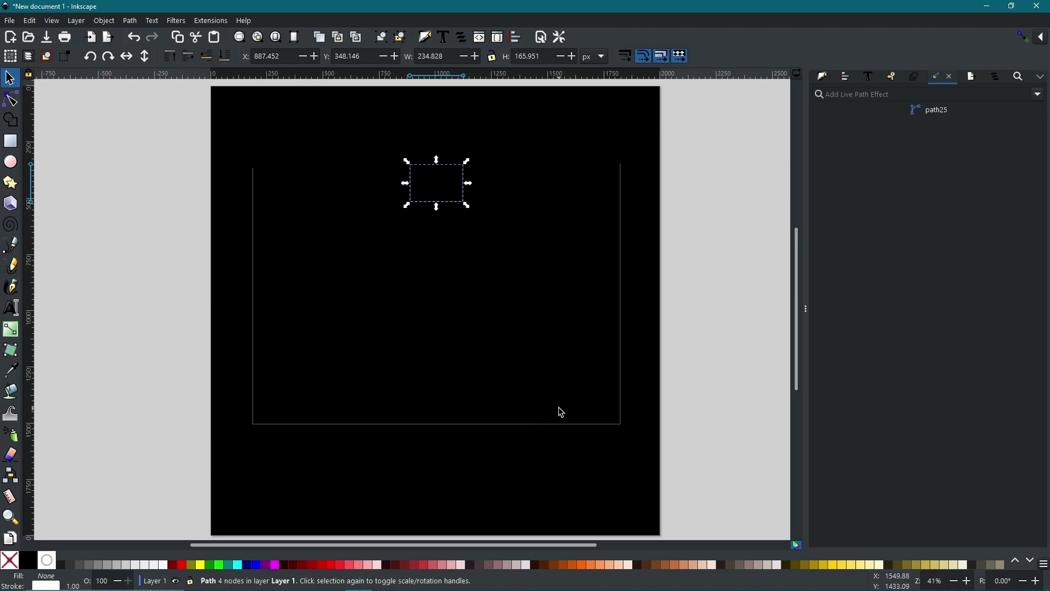
# Step: Combine the small copy and the large open path into one 8-node path
pyautogui.press('shift')
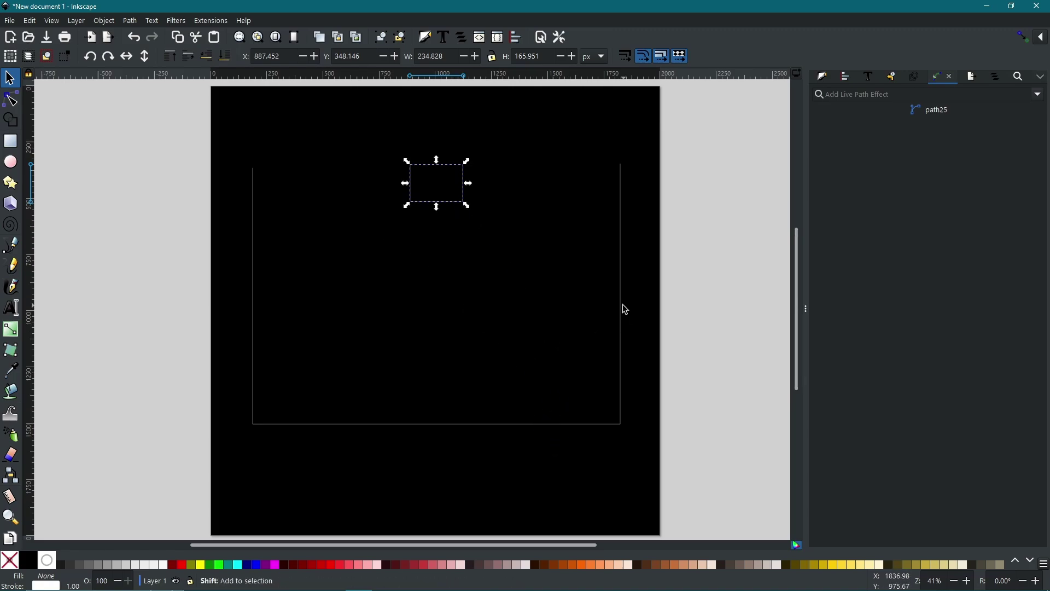
pyautogui.keyDown('shift'); pyautogui.click(626, 309); pyautogui.keyUp('shift')
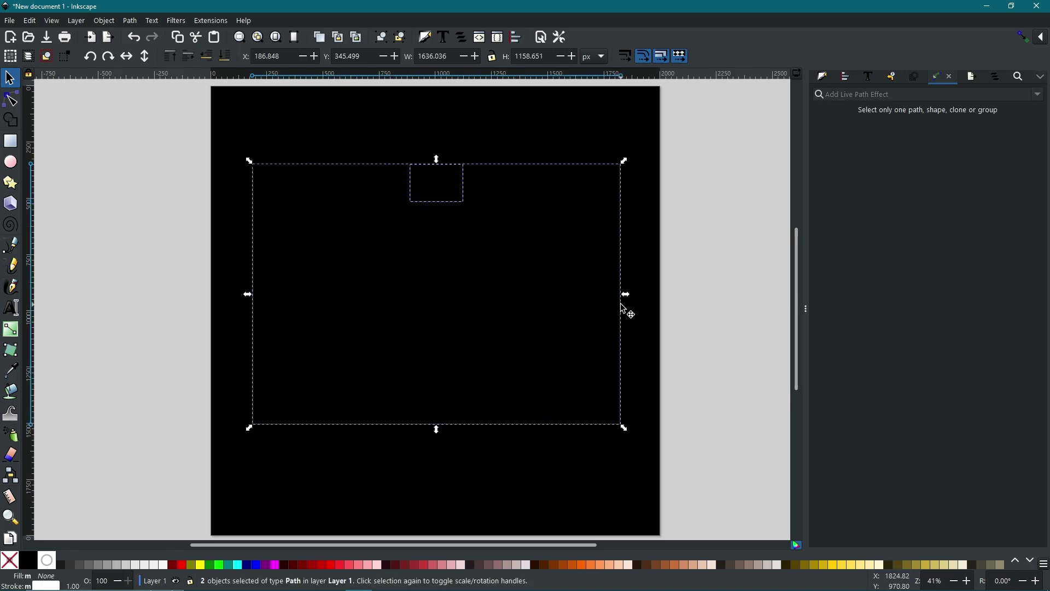
pyautogui.click(130, 20)
pyautogui.click(156, 158)
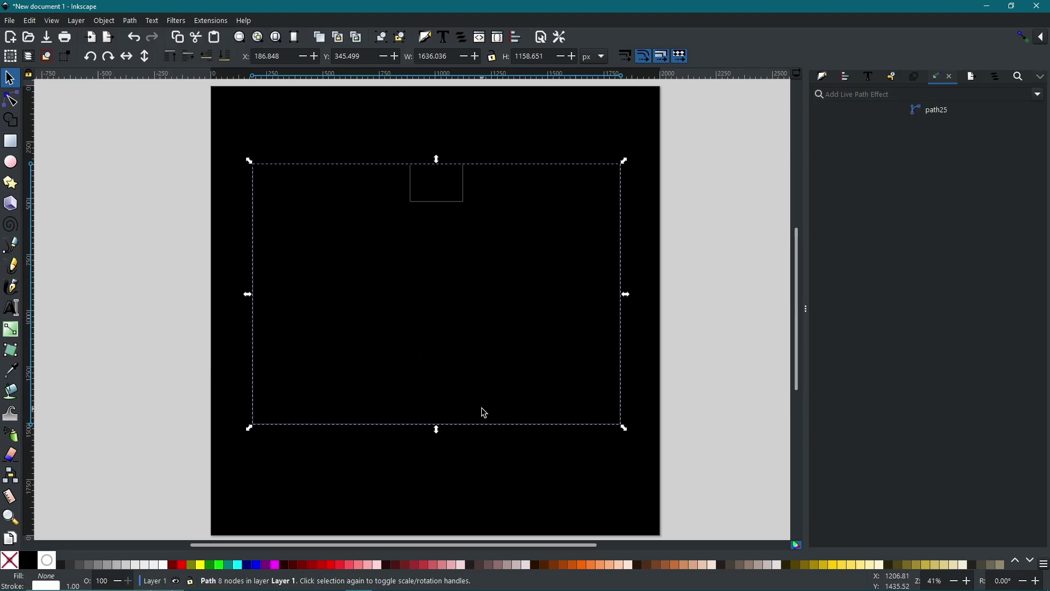
pyautogui.click(120, 249)
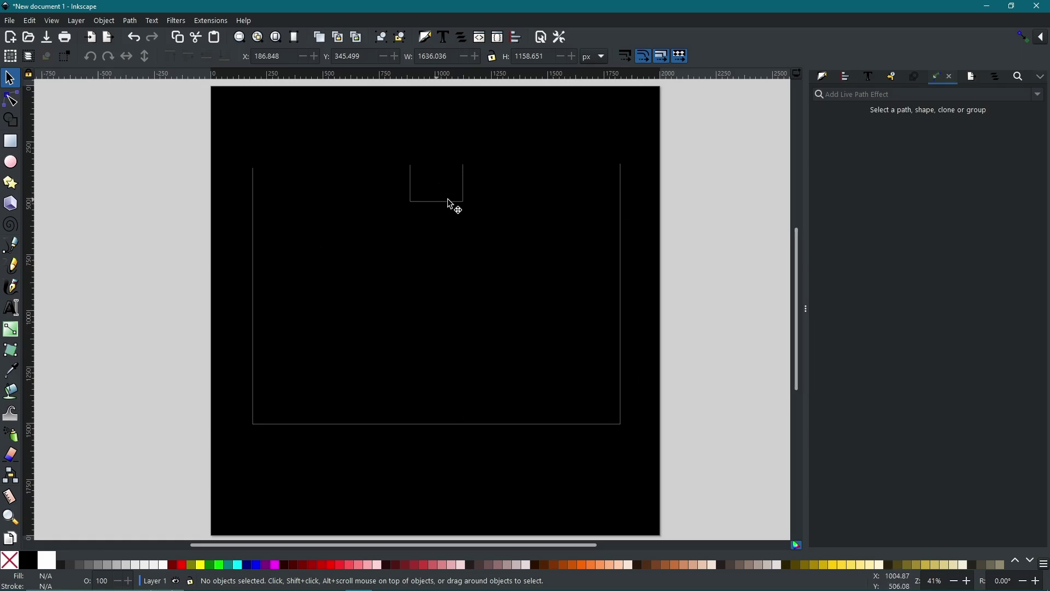
pyautogui.click(253, 208)
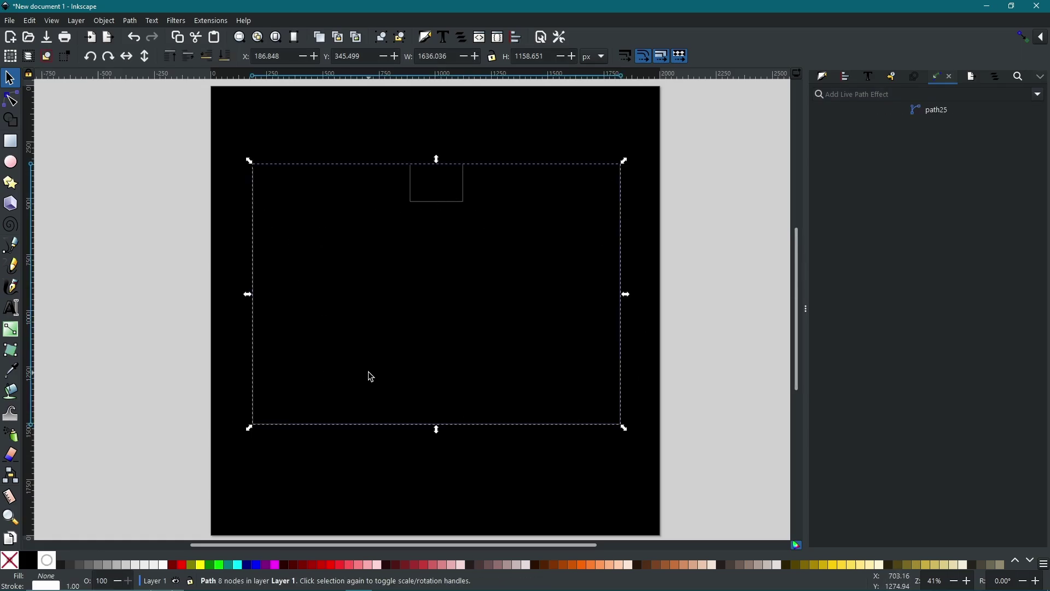
# Step: Apply Stitch Sub-Paths to the combined path with 200 stitched lines
pyautogui.click(1039, 95)
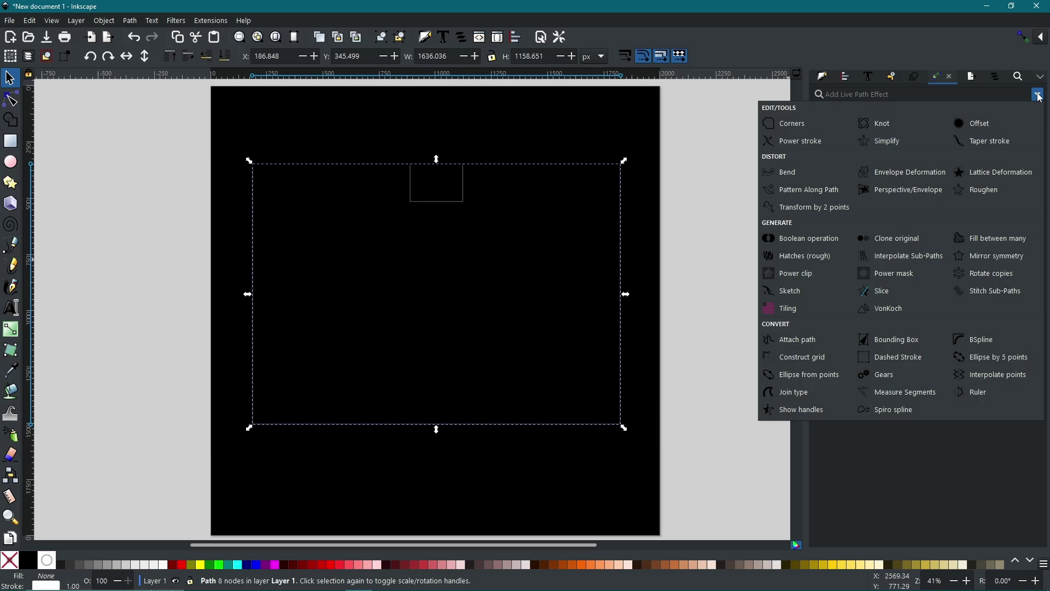
pyautogui.click(998, 294)
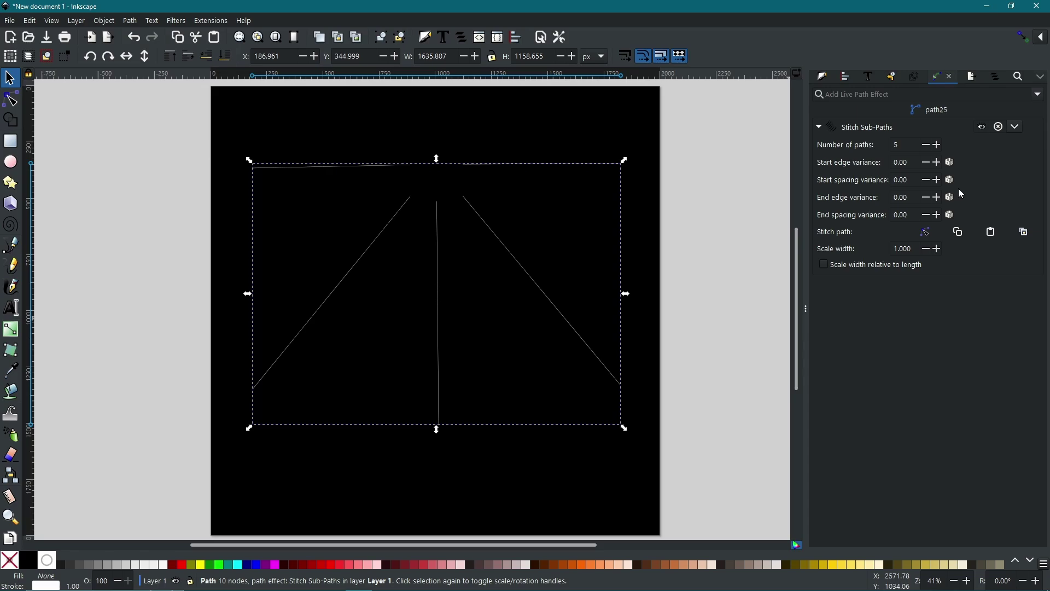
pyautogui.click(909, 144)
pyautogui.press('Return')
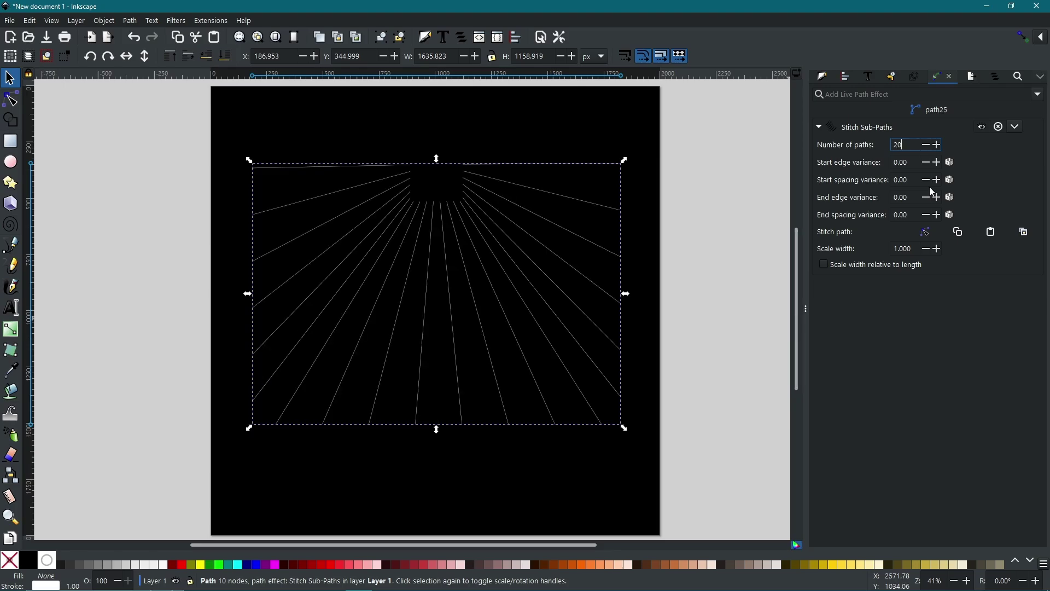
pyautogui.press('Return')
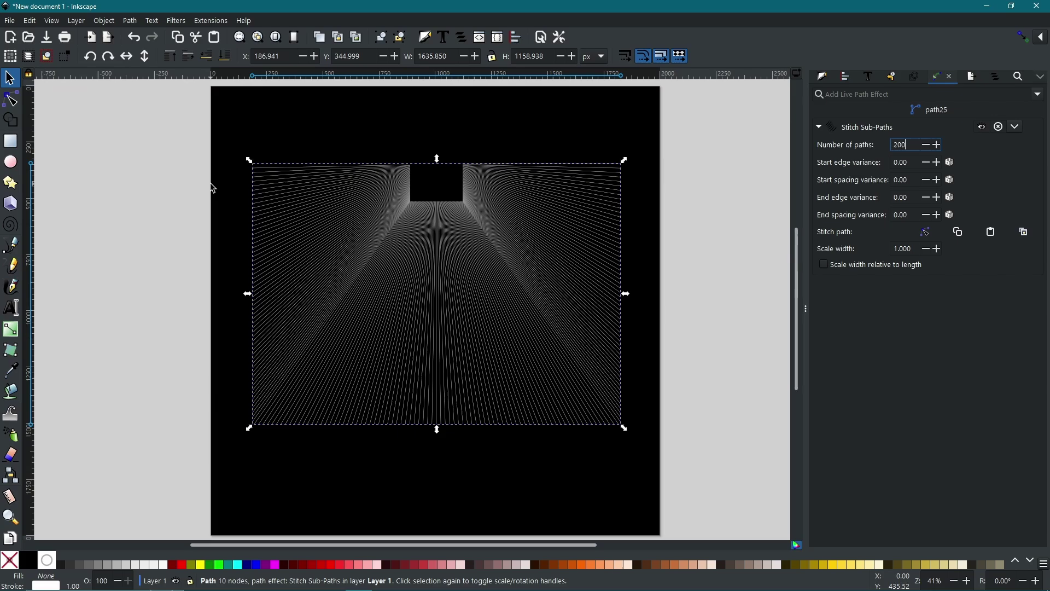
# Step: Drag the inner rectangle's top corners up and bottom corners down and outward
pyautogui.click(11, 100)
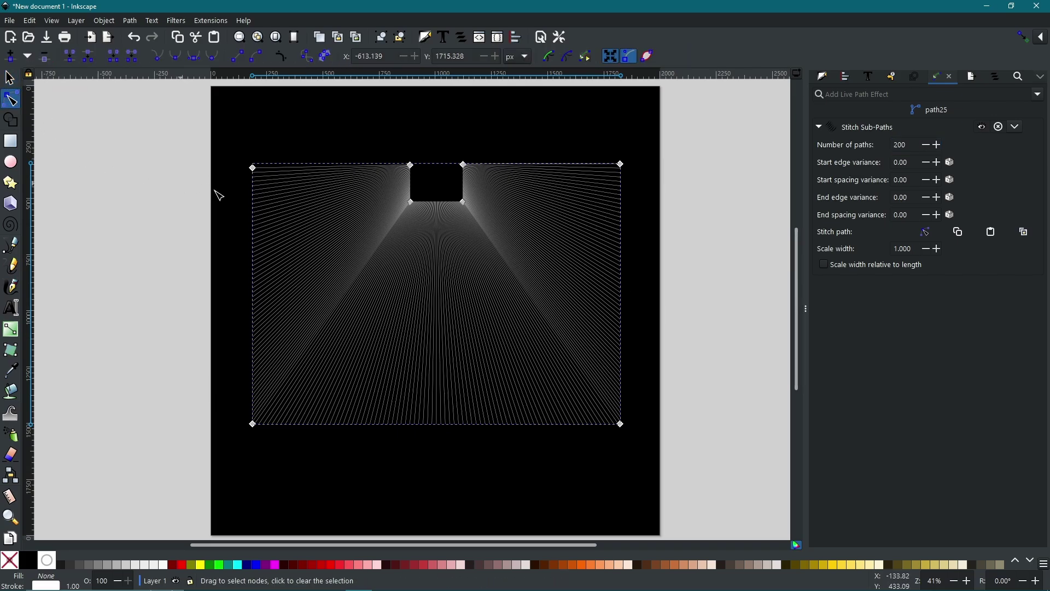
pyautogui.moveTo(411, 203); pyautogui.dragTo(390, 217)
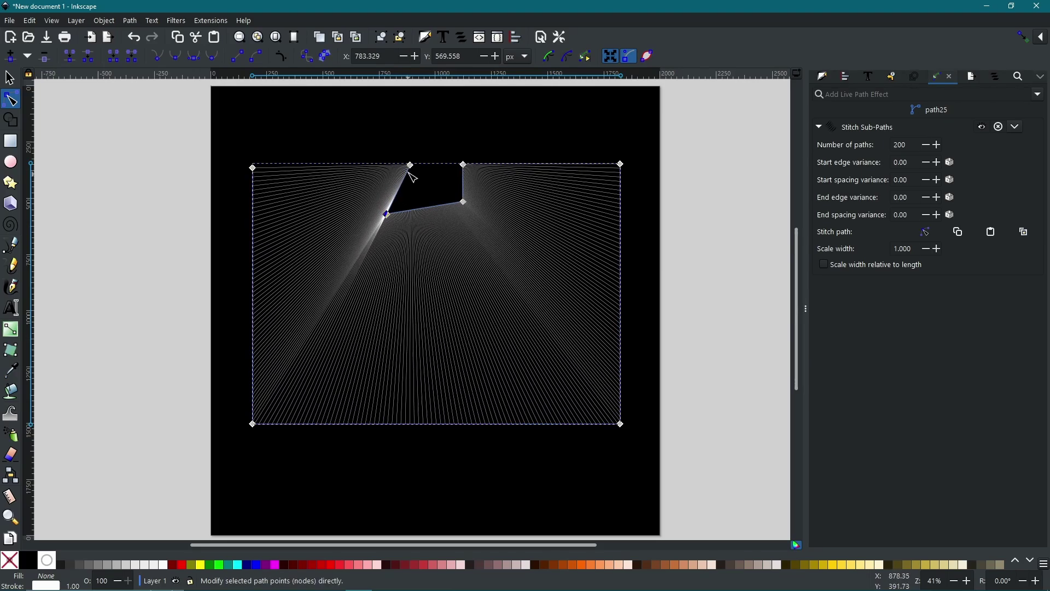
pyautogui.moveTo(411, 165); pyautogui.dragTo(385, 110)
pyautogui.moveTo(465, 165); pyautogui.dragTo(538, 124)
pyautogui.moveTo(464, 203); pyautogui.dragTo(499, 247)
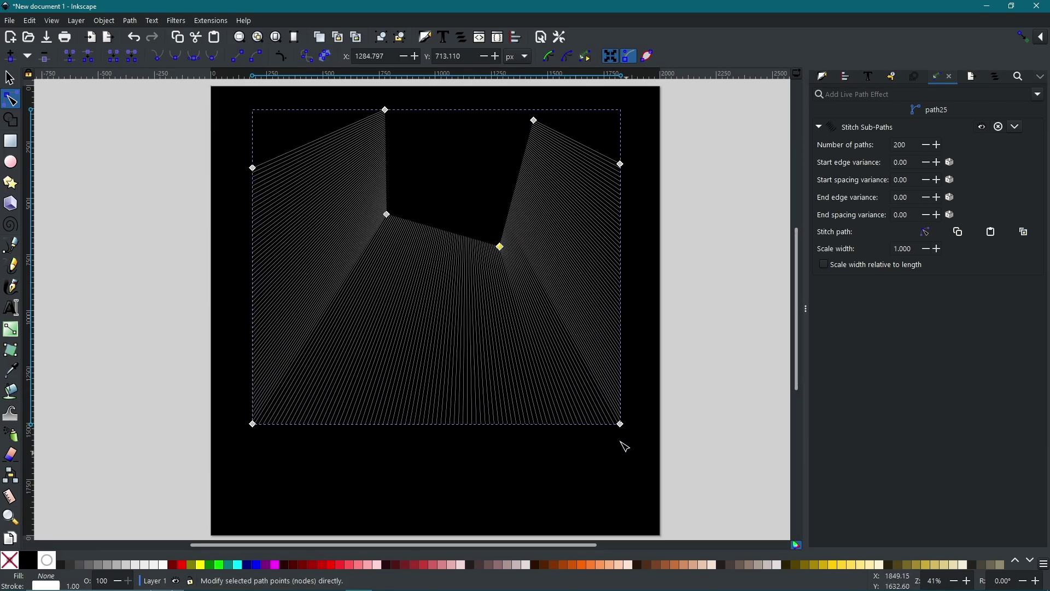
pyautogui.moveTo(385, 110); pyautogui.dragTo(417, 109)
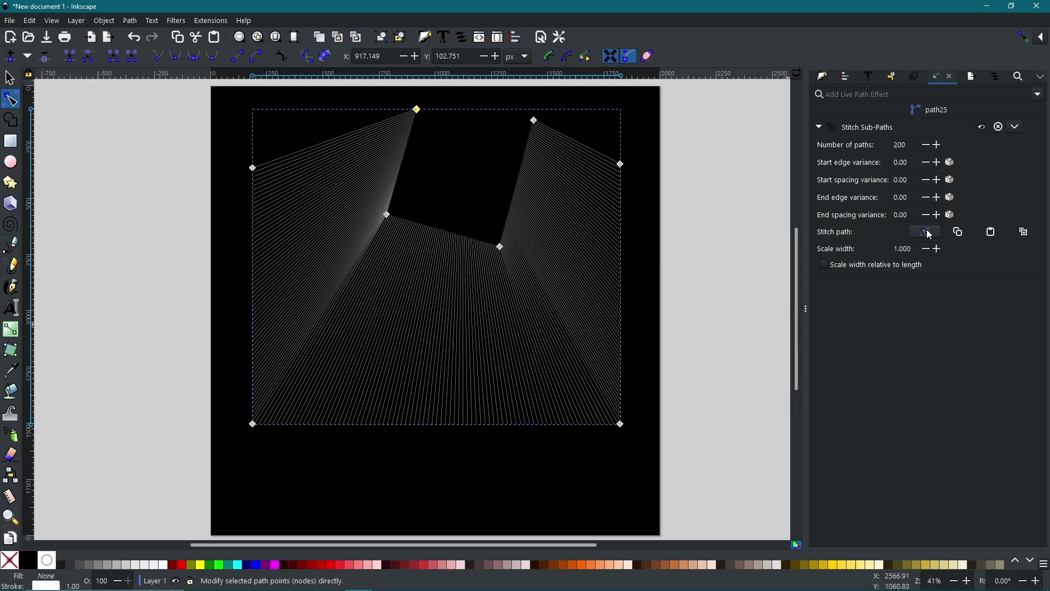
# Step: Reposition the stitch path's ends and bend it into an S-curve with its handles
pyautogui.click(931, 236)
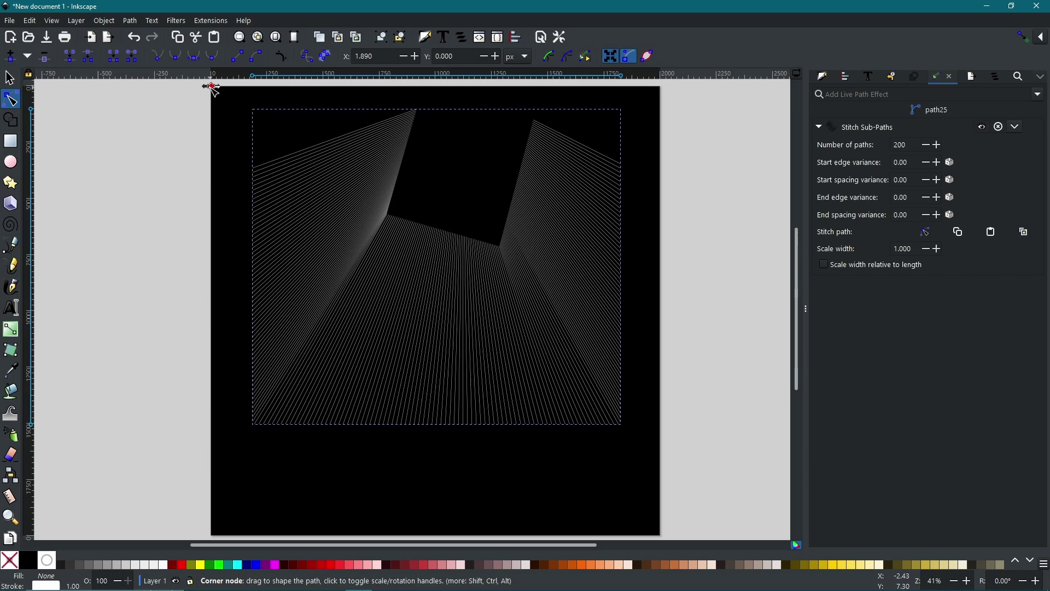
pyautogui.moveTo(211, 87); pyautogui.dragTo(168, 291)
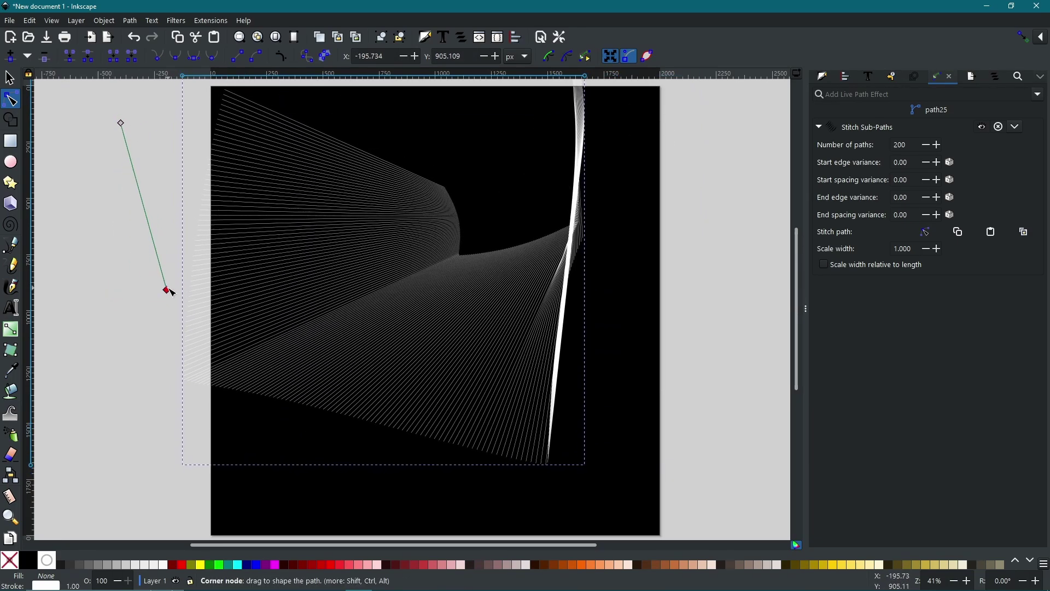
pyautogui.moveTo(152, 232); pyautogui.dragTo(125, 271)
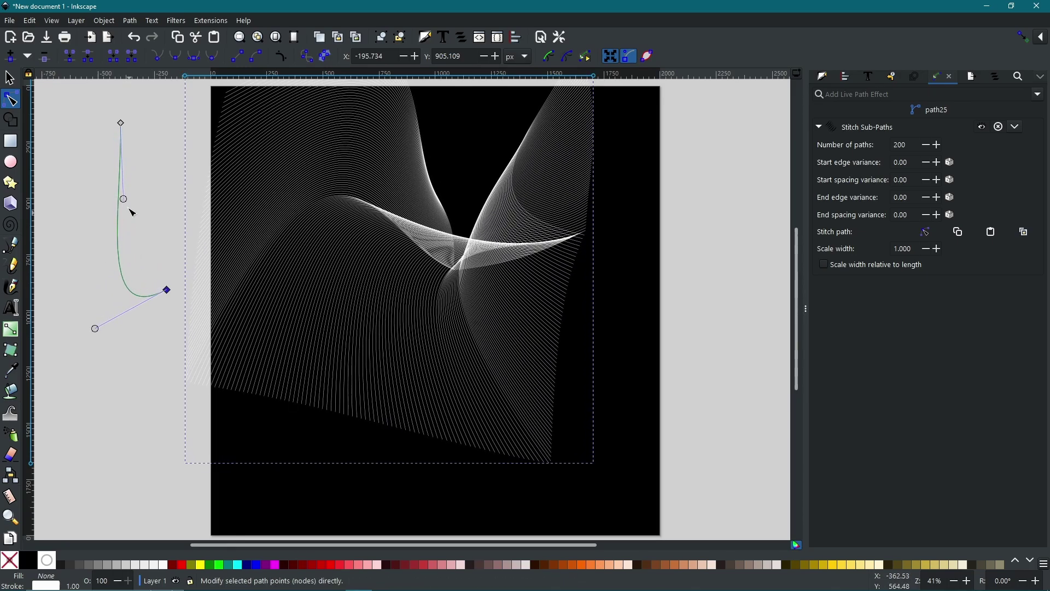
pyautogui.moveTo(125, 198); pyautogui.dragTo(213, 128)
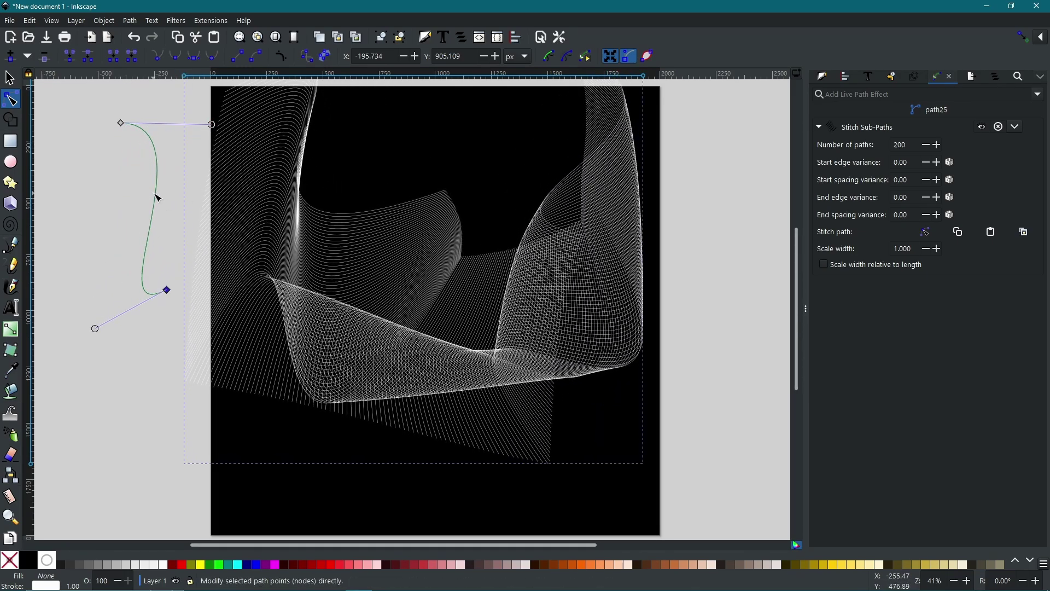
pyautogui.moveTo(152, 200)
pyautogui.mouseDown()
pyautogui.moveTo(142, 208)
pyautogui.moveTo(188, 248)
pyautogui.moveTo(185, 227)
pyautogui.moveTo(153, 204)
pyautogui.moveTo(163, 216)
pyautogui.moveTo(148, 216)
pyautogui.mouseUp()
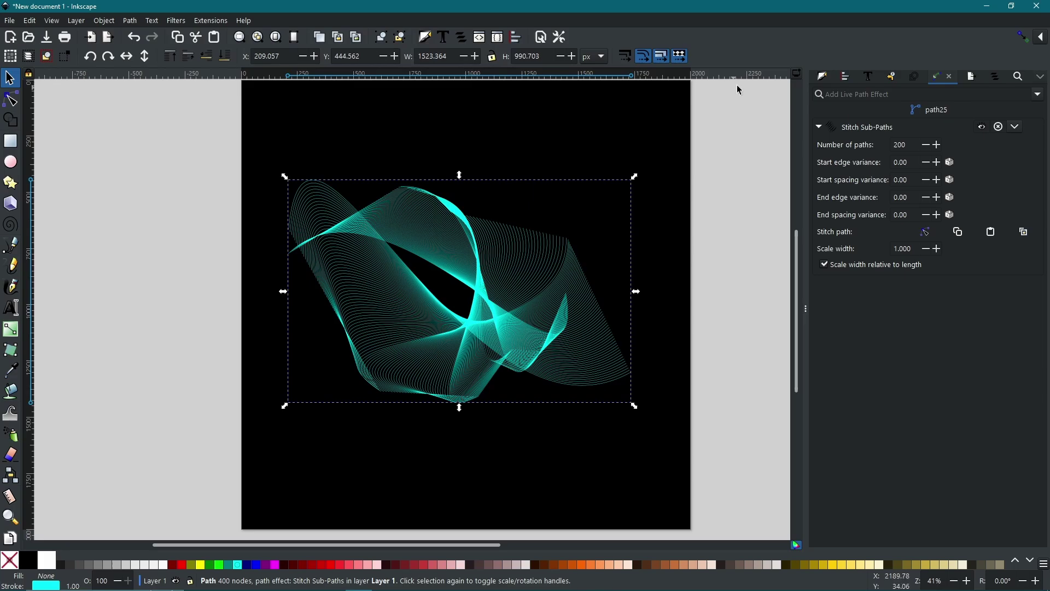
# Step: Show the stroke paint settings for the cyan ribbon
pyautogui.click(833, 82)
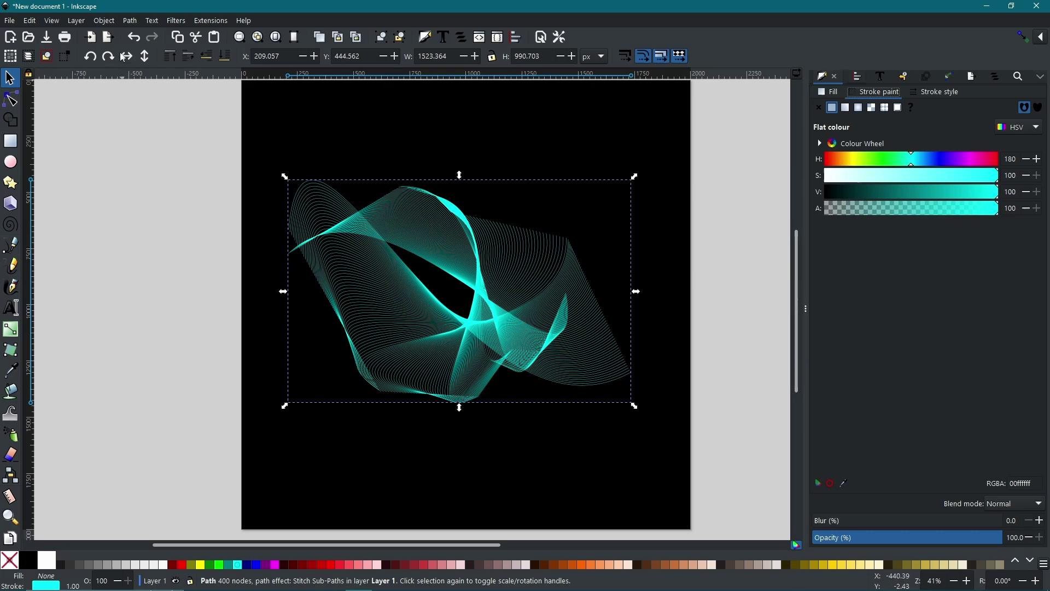
# Step: Convert the stitched ribbon to a plain path, then try radial and linear stroke gradients
pyautogui.click(130, 20)
pyautogui.click(137, 37)
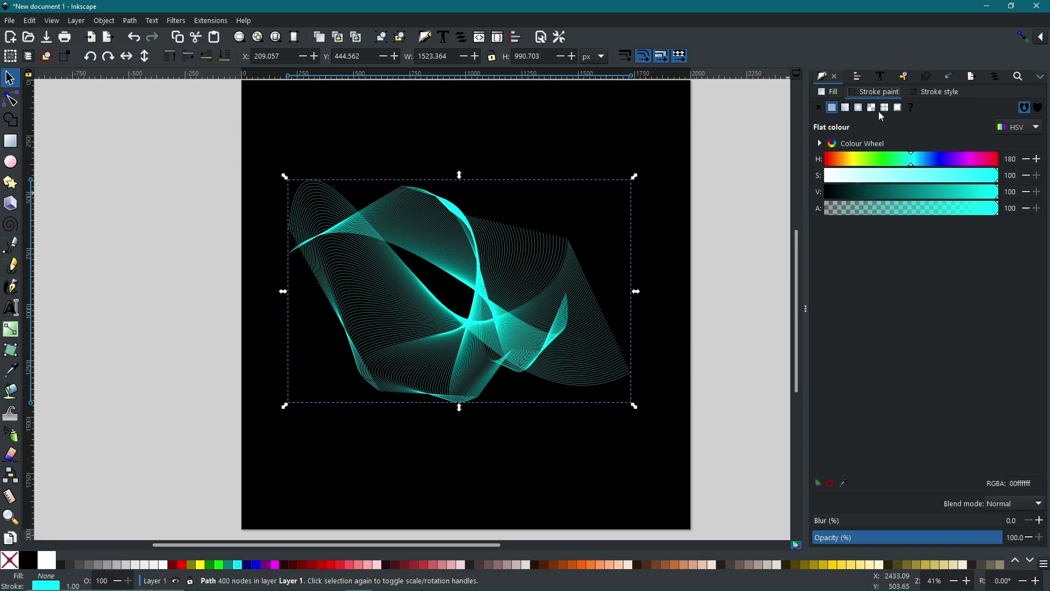
pyautogui.click(860, 110)
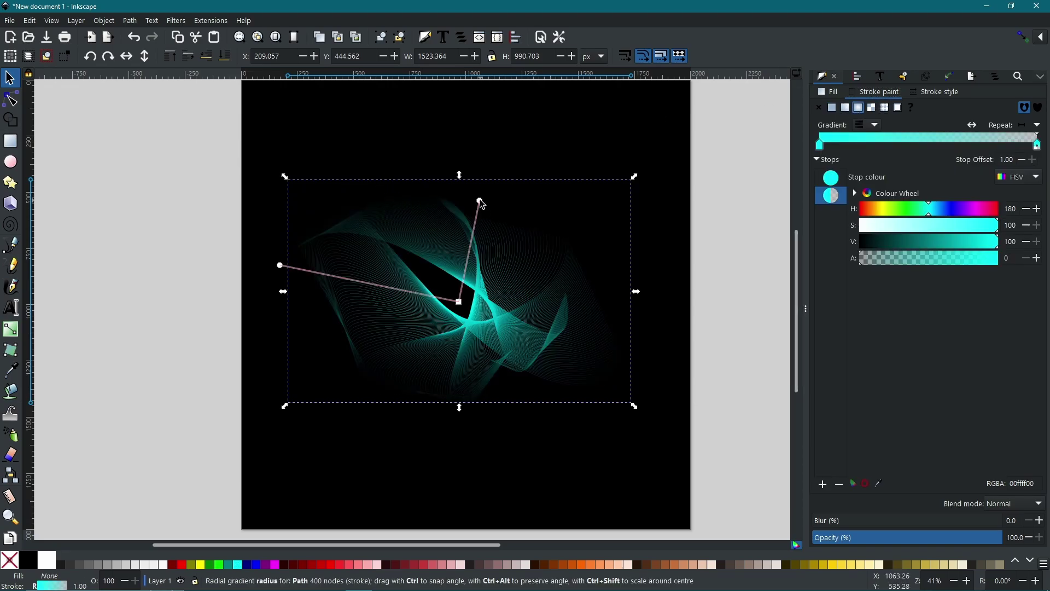
pyautogui.moveTo(484, 195)
pyautogui.mouseDown()
pyautogui.moveTo(483, 157)
pyautogui.moveTo(479, 185)
pyautogui.mouseUp()
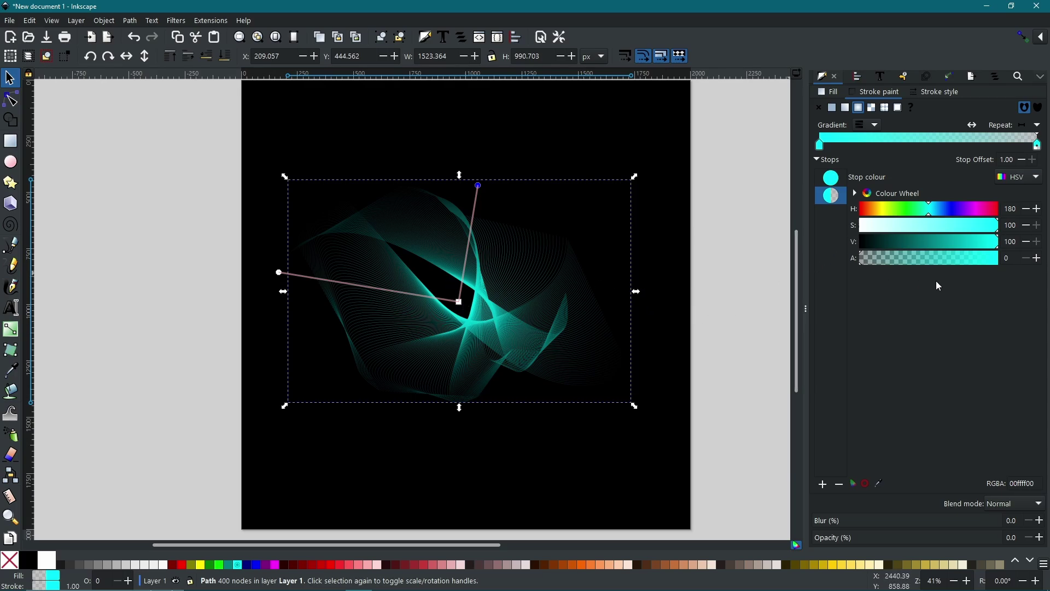
pyautogui.click(848, 108)
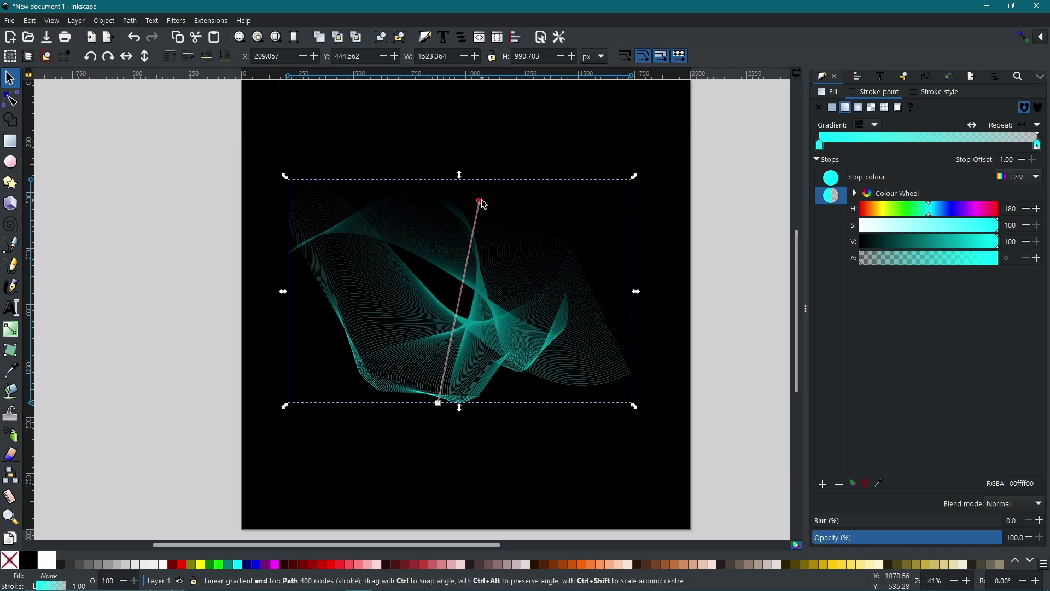
pyautogui.moveTo(467, 281)
pyautogui.mouseDown()
pyautogui.moveTo(462, 295)
pyautogui.moveTo(479, 252)
pyautogui.moveTo(471, 221)
pyautogui.moveTo(415, 247)
pyautogui.moveTo(444, 261)
pyautogui.moveTo(449, 196)
pyautogui.moveTo(436, 178)
pyautogui.mouseUp()
# Step: Undo the gradients and make a white, blurred duplicate of the cyan ribbon
pyautogui.hotkey('ctrl', 'z')
pyautogui.hotkey('ctrl', 'z')
pyautogui.press('z')
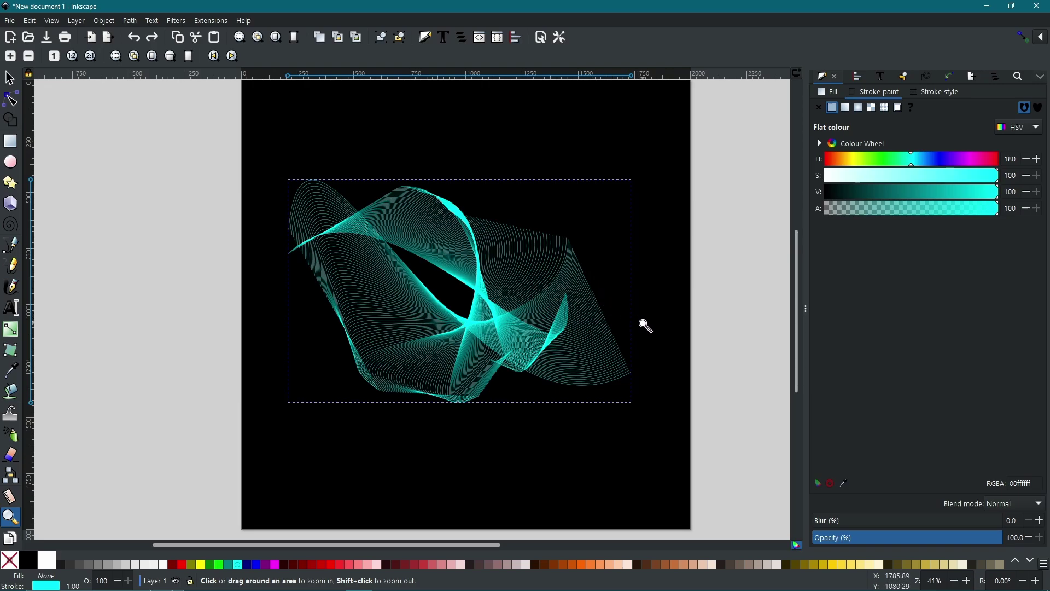
pyautogui.press('s')
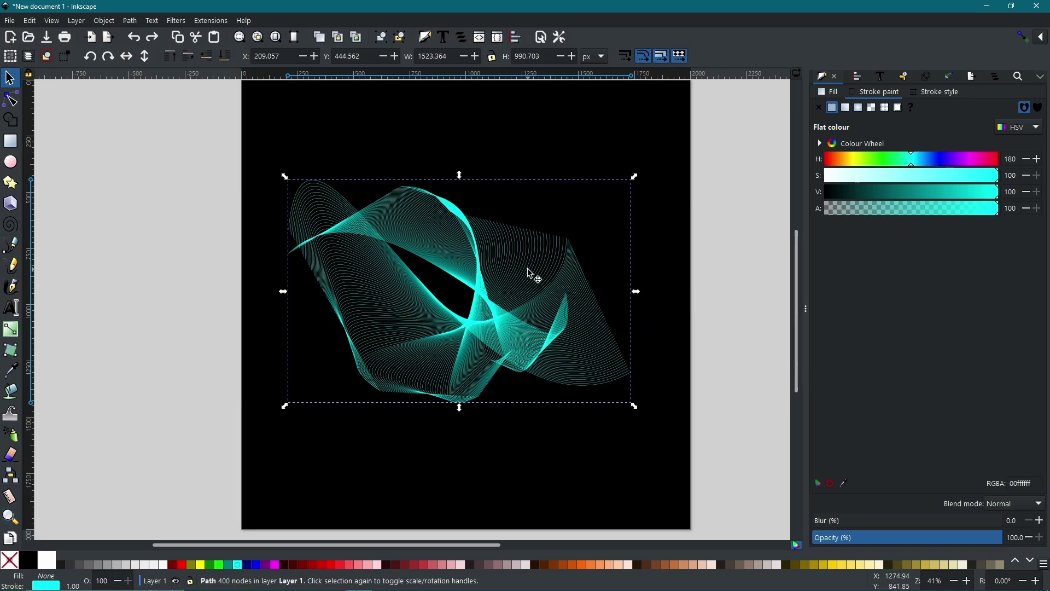
pyautogui.hotkey('ctrl', 'shift', 'z')
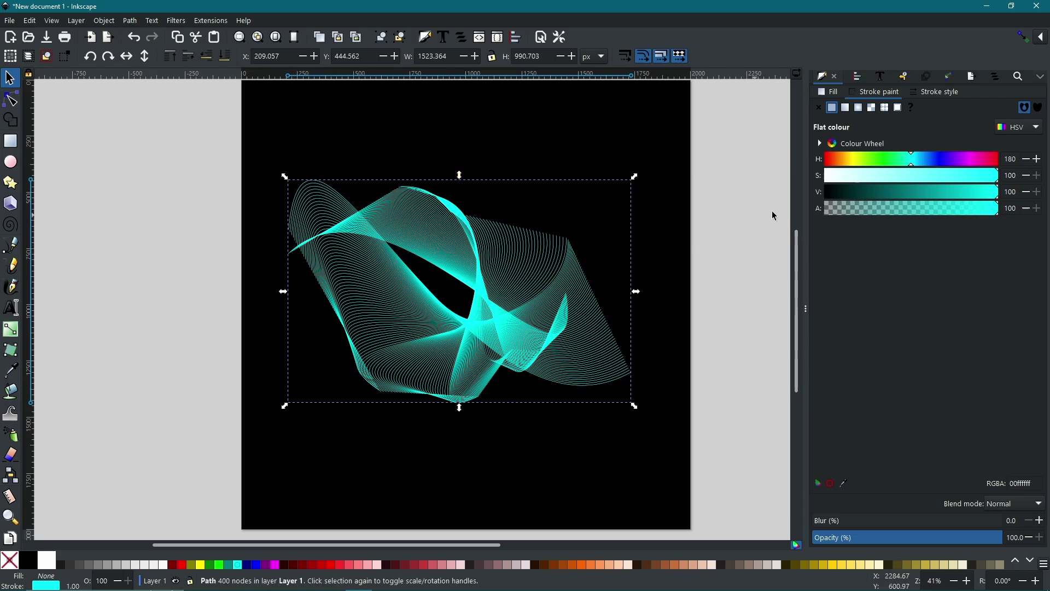
pyautogui.moveTo(849, 185); pyautogui.dragTo(808, 175)
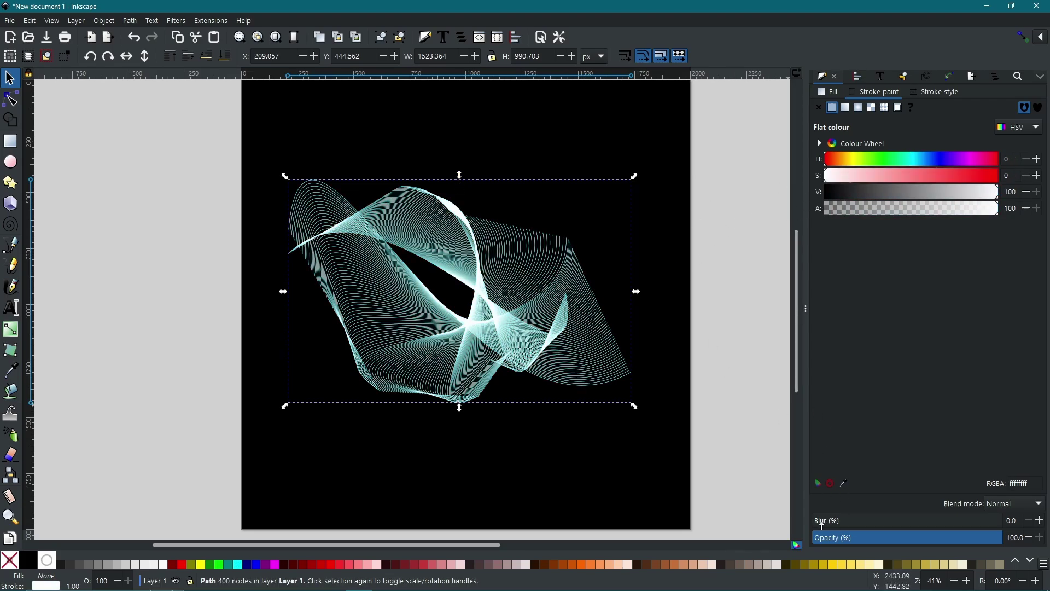
pyautogui.moveTo(822, 525); pyautogui.dragTo(815, 526)
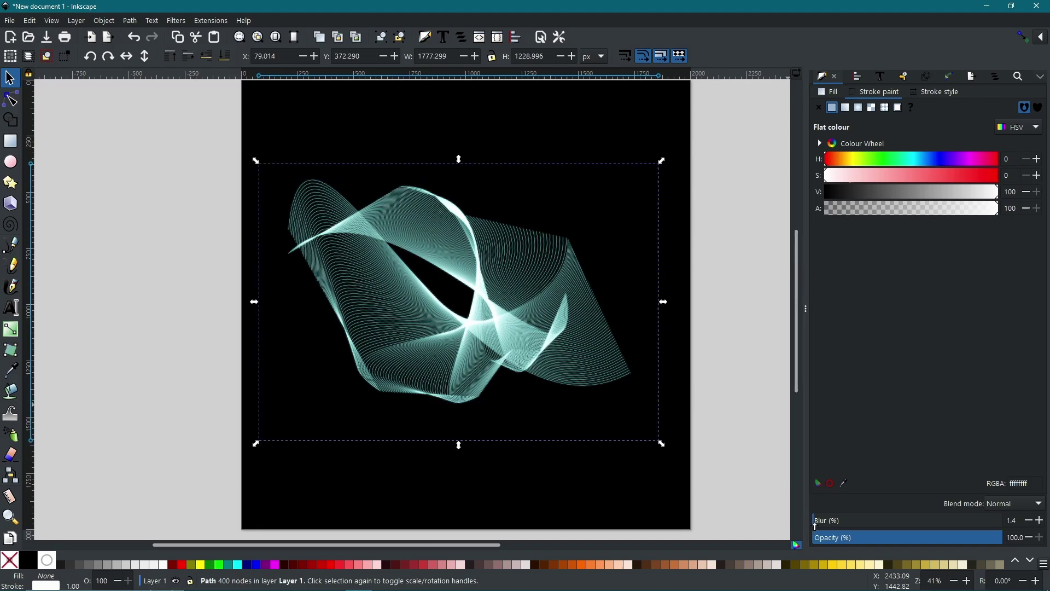
# Step: Send the white glow to the bottom at 4.9% blur and set cyan ribbon opacity to about 89%
pyautogui.scroll(4, 462, 347)
pyautogui.scroll(-3, 481, 312)
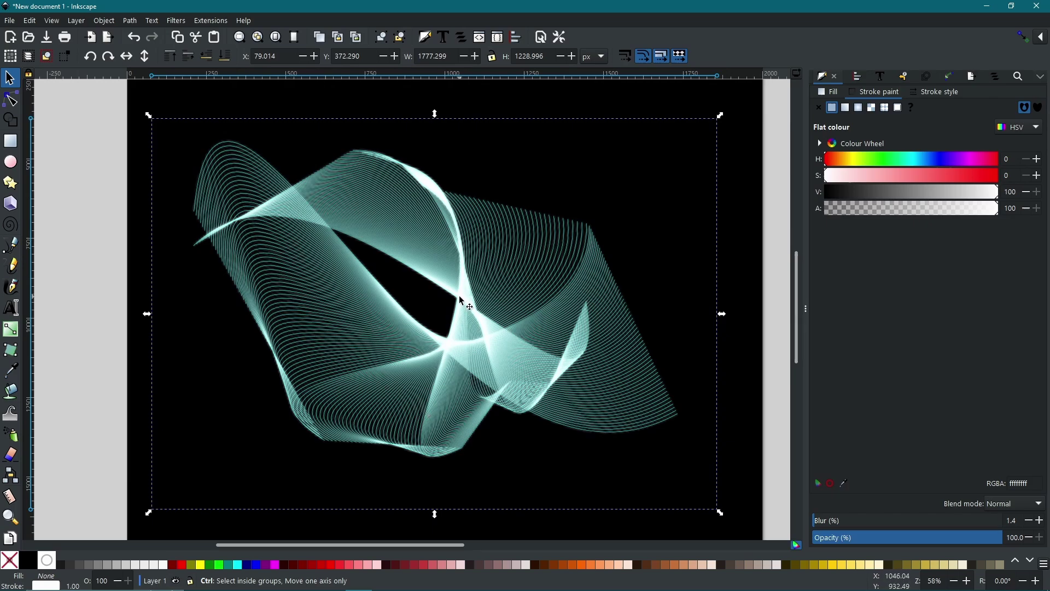
pyautogui.click(227, 59)
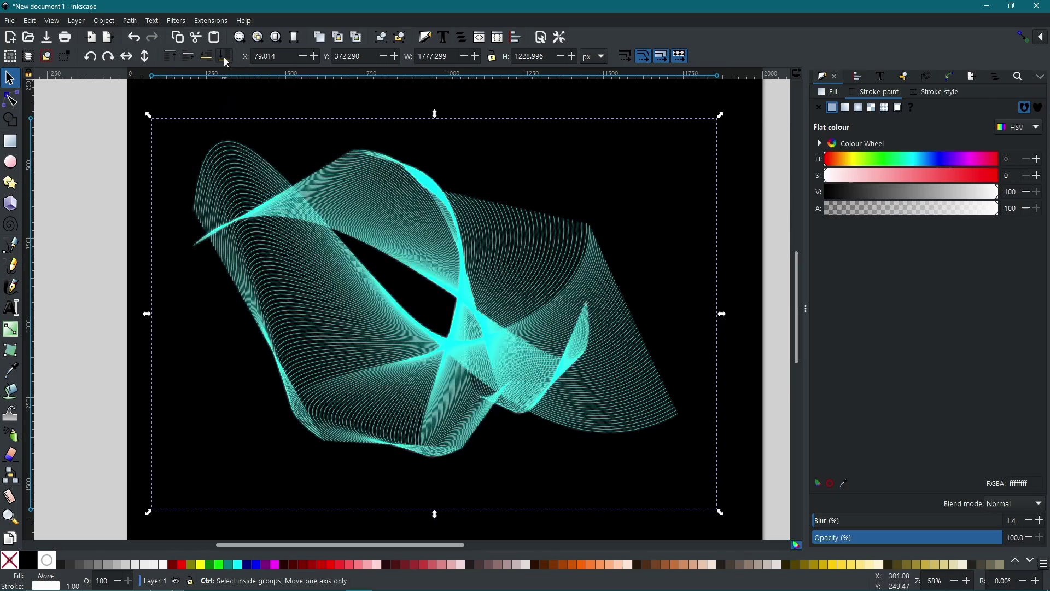
pyautogui.moveTo(820, 522)
pyautogui.mouseDown()
pyautogui.moveTo(833, 524)
pyautogui.moveTo(824, 525)
pyautogui.mouseUp()
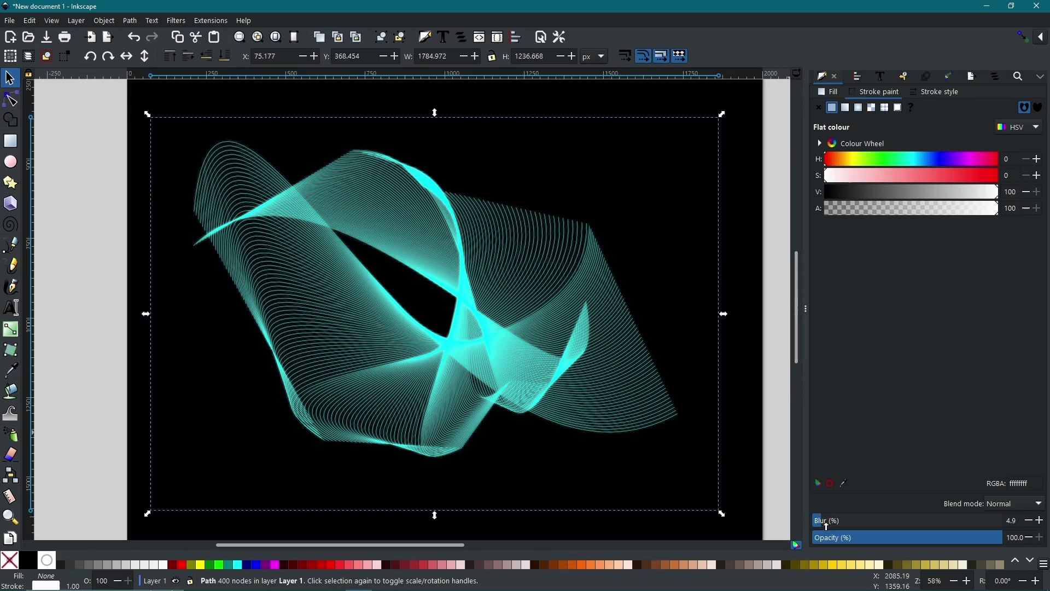
pyautogui.hotkey('ctrl', 'z')
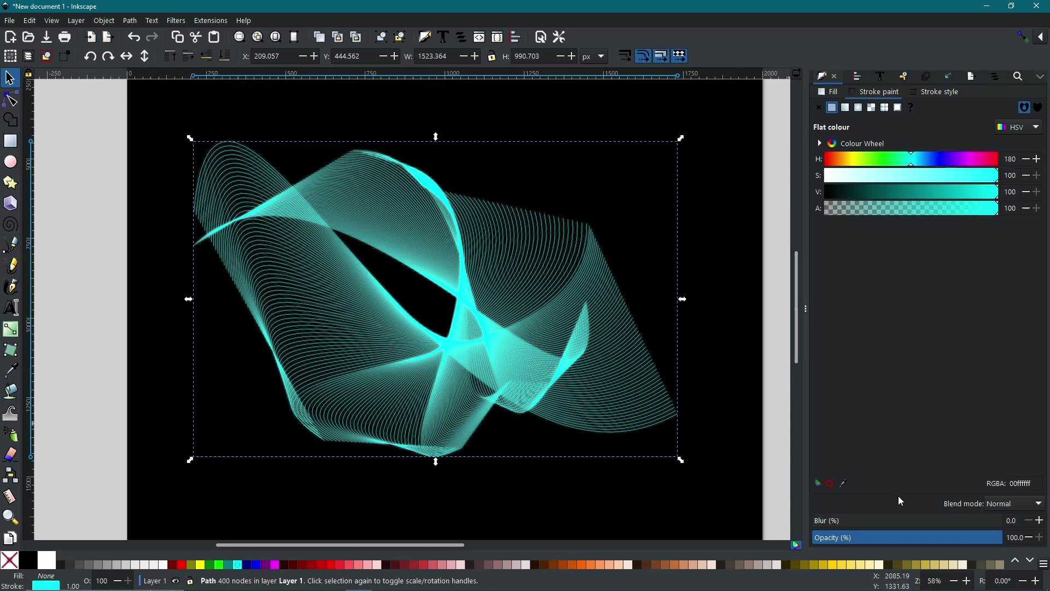
pyautogui.moveTo(951, 546); pyautogui.dragTo(984, 556)
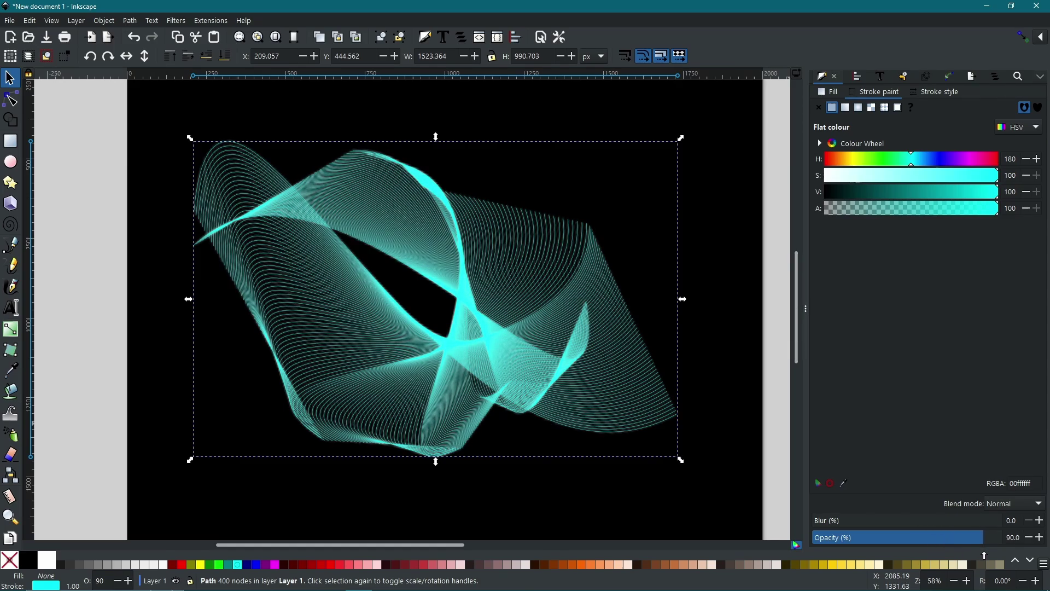